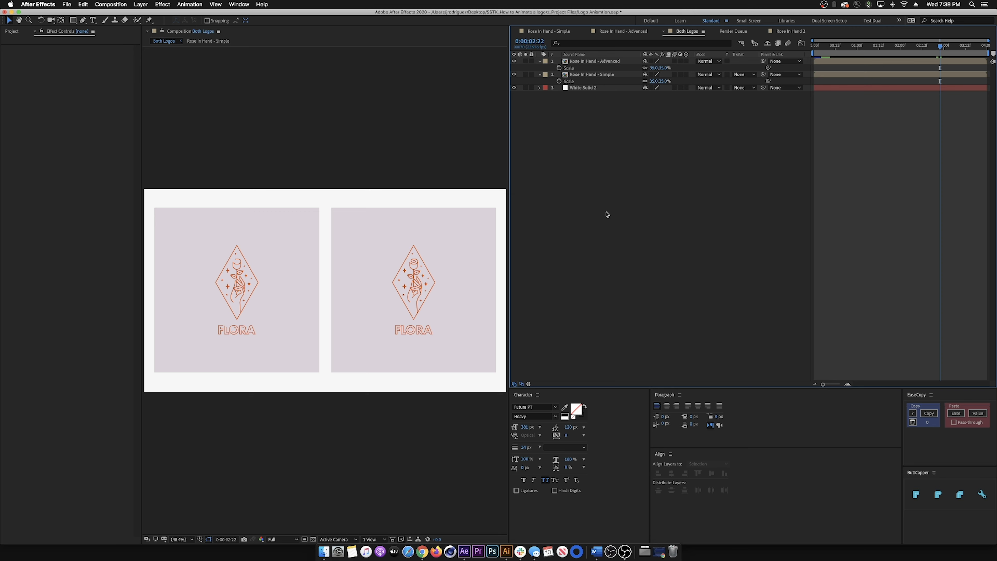
# Step: Examine the Both Logos, Rose In Hand - Advanced and Rose In Hand 2 compositions and their layers
pyautogui.click(618, 61)
pyautogui.click(615, 74)
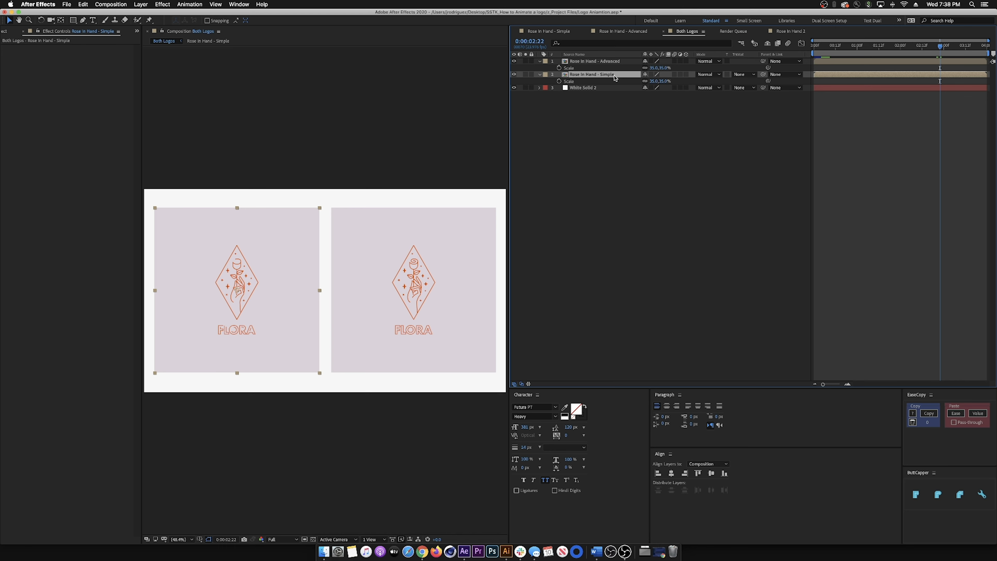
pyautogui.click(634, 167)
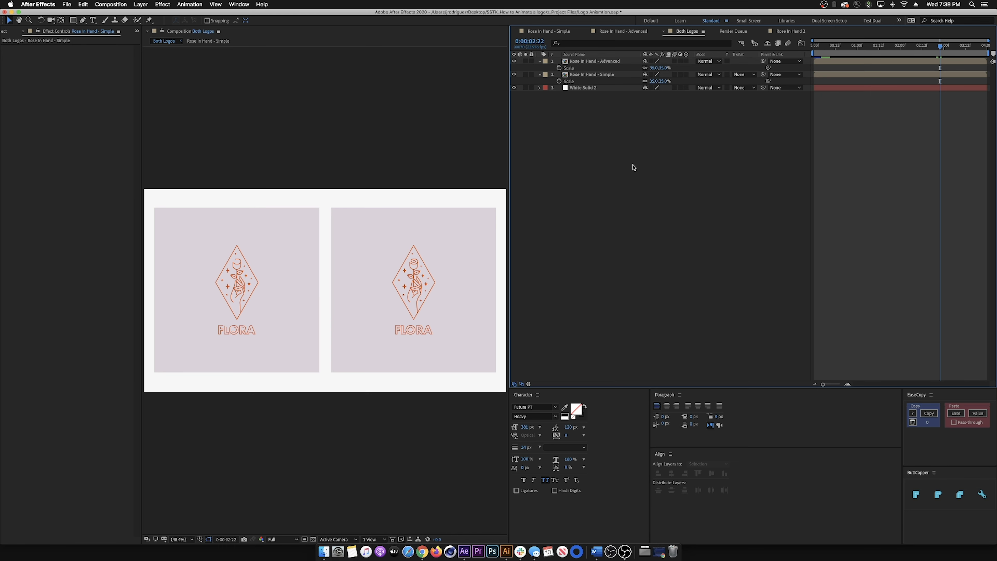
pyautogui.click(642, 31)
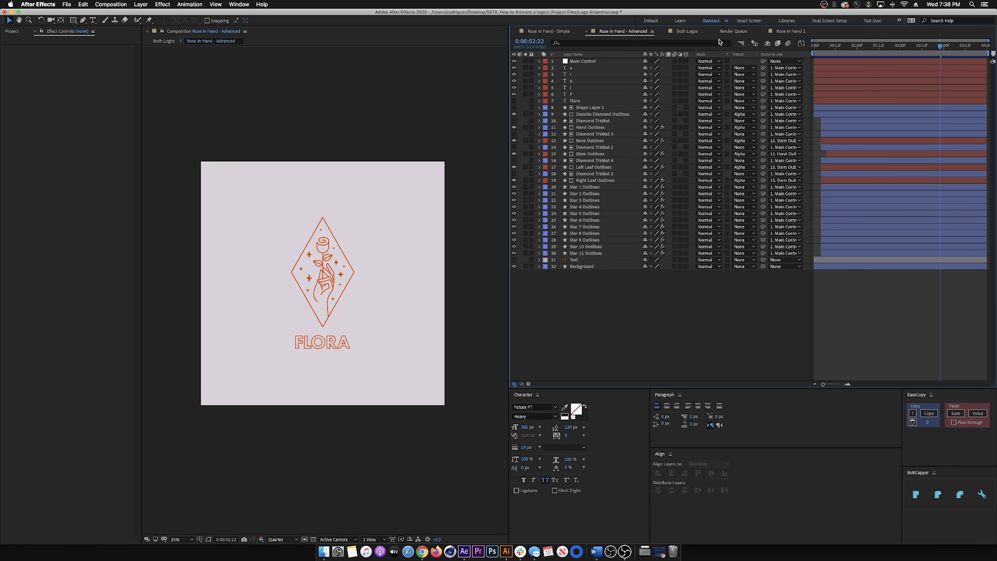
pyautogui.click(698, 32)
pyautogui.click(743, 32)
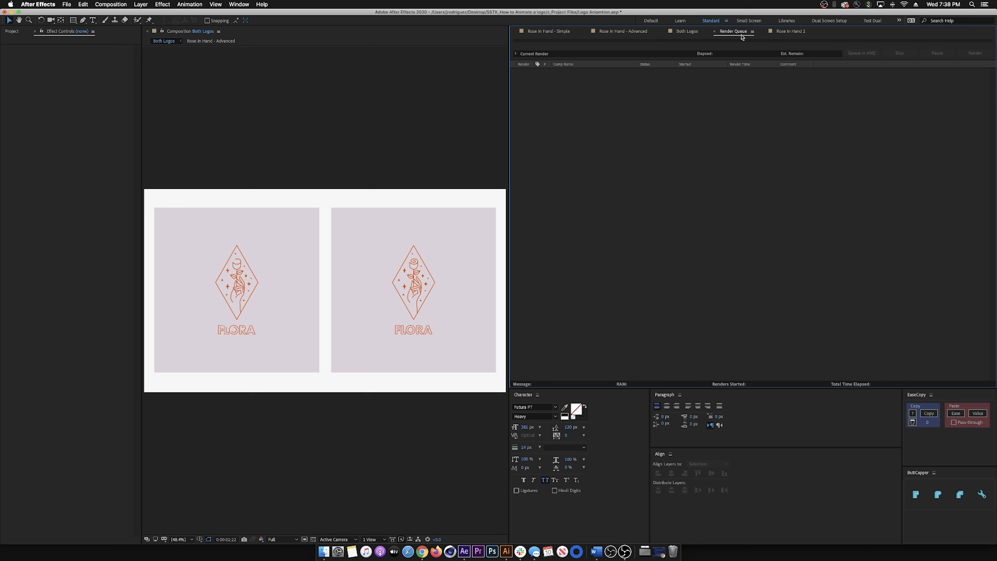
pyautogui.click(790, 31)
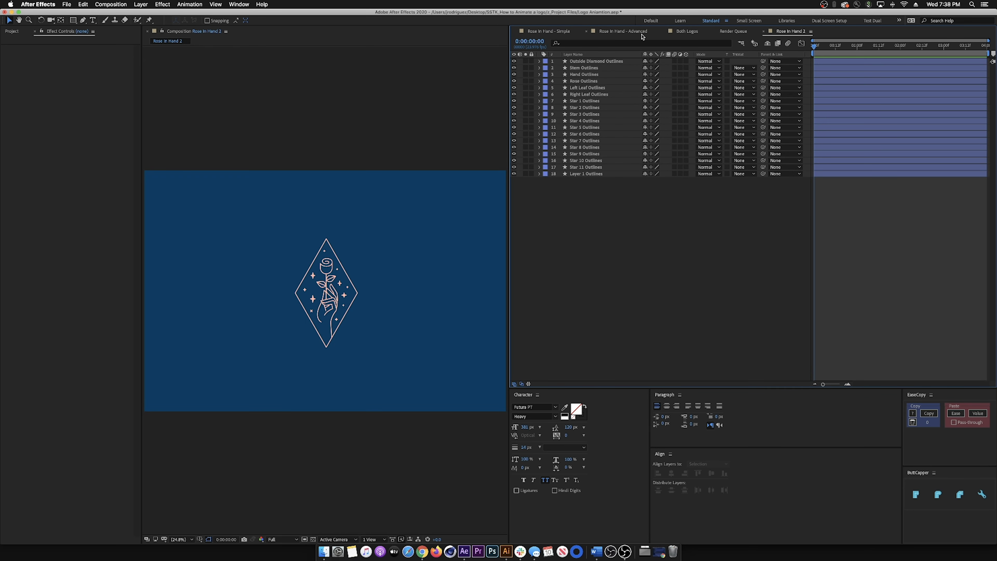
pyautogui.click(631, 34)
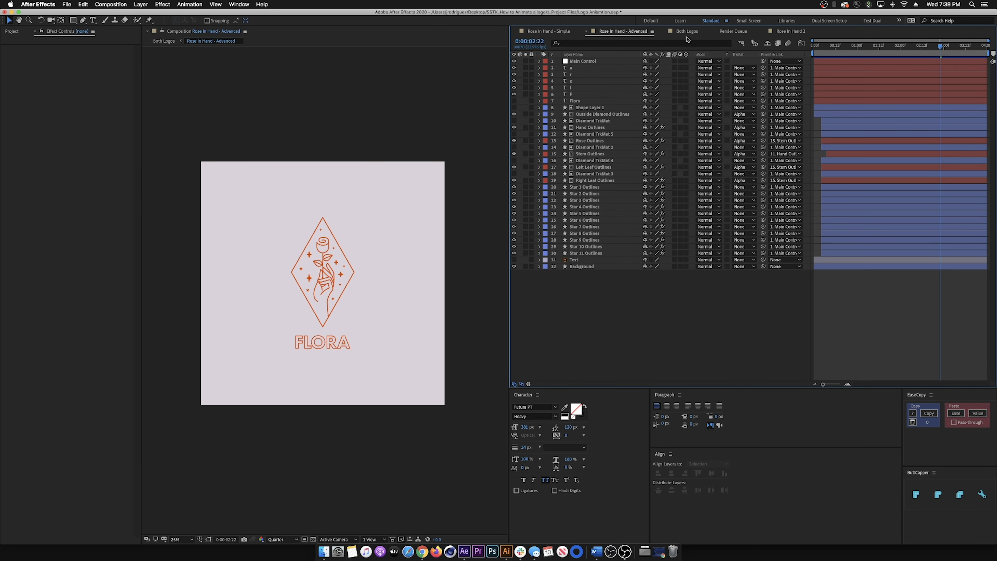
pyautogui.click(696, 34)
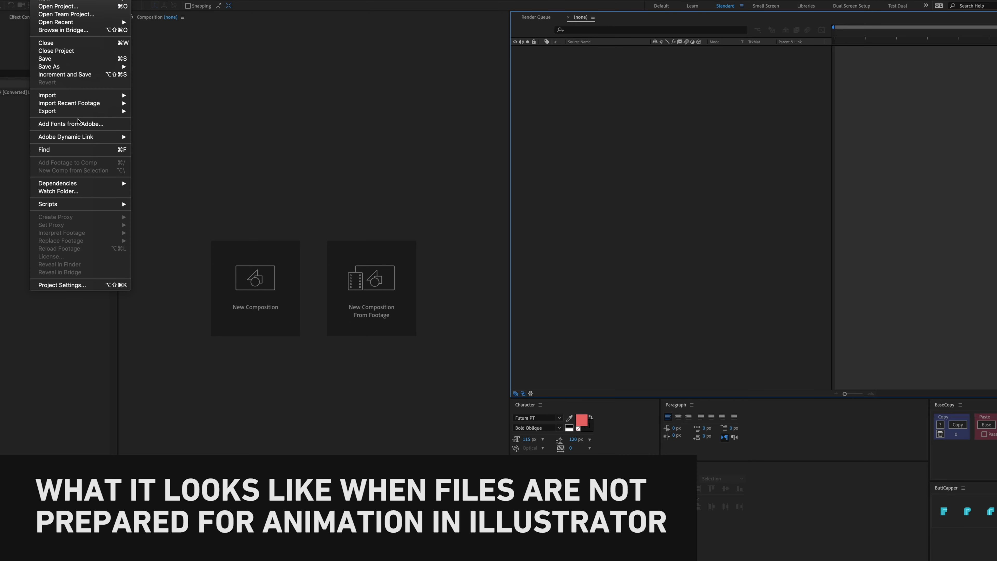
# Step: Import the unprepared shutterstock Illustrator file into the project as a composition
pyautogui.moveTo(59, 95)
pyautogui.click(198, 122)
pyautogui.press('super+i')
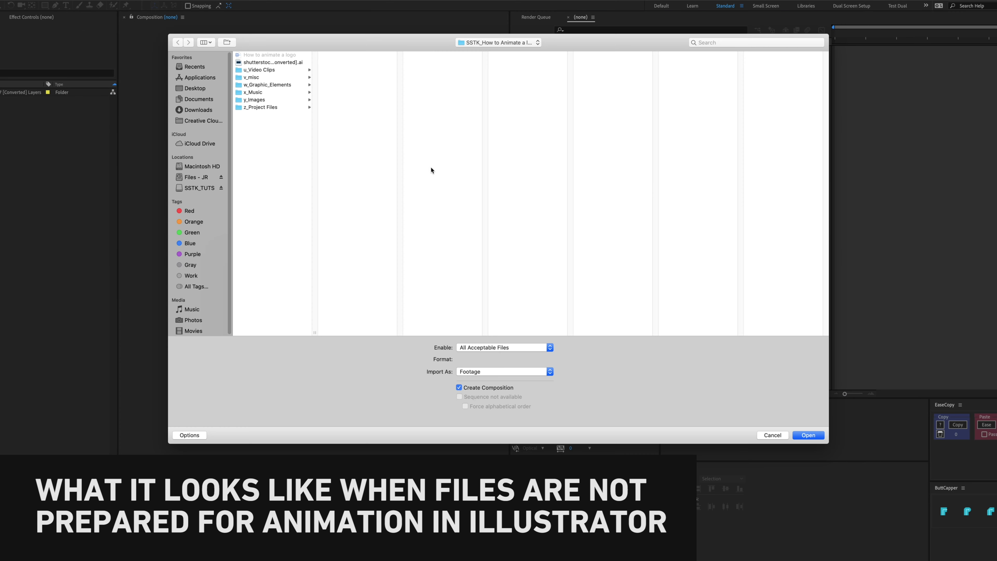
pyautogui.click(479, 374)
pyautogui.click(488, 388)
pyautogui.click(808, 435)
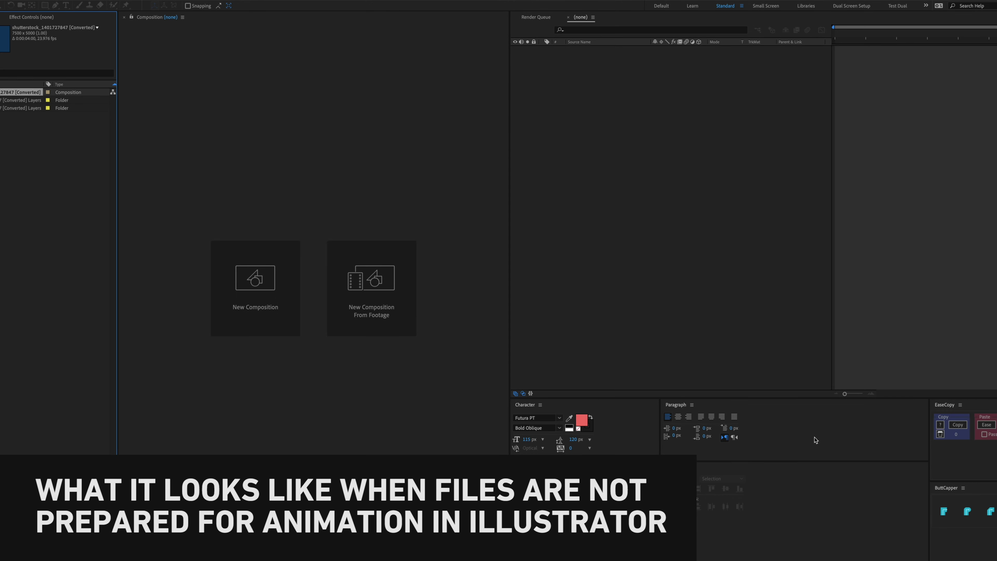
# Step: Open the imported shutterstock composition and create shapes from its vector layer
pyautogui.doubleClick(18, 92)
pyautogui.click(585, 49)
pyautogui.rightClick(592, 50)
pyautogui.moveTo(627, 222)
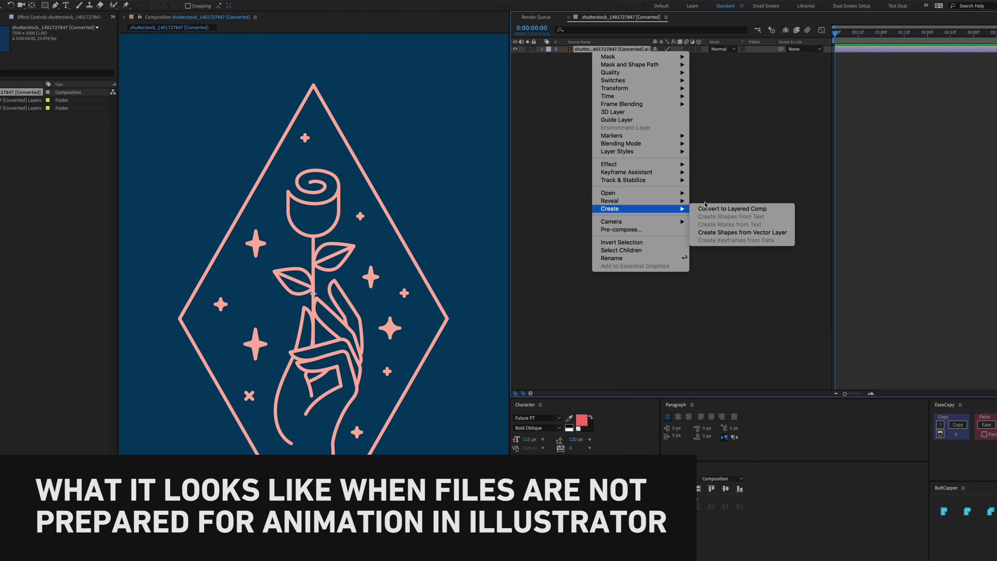
pyautogui.click(728, 232)
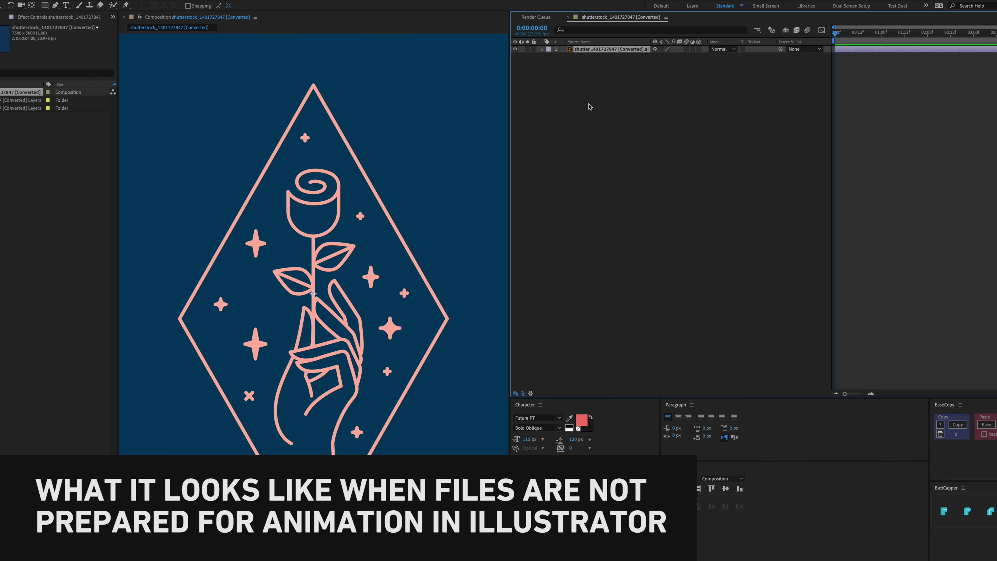
# Step: Expand the new shape layer's contents and examine its groups against the full emblem artwork
pyautogui.click(543, 49)
pyautogui.click(550, 57)
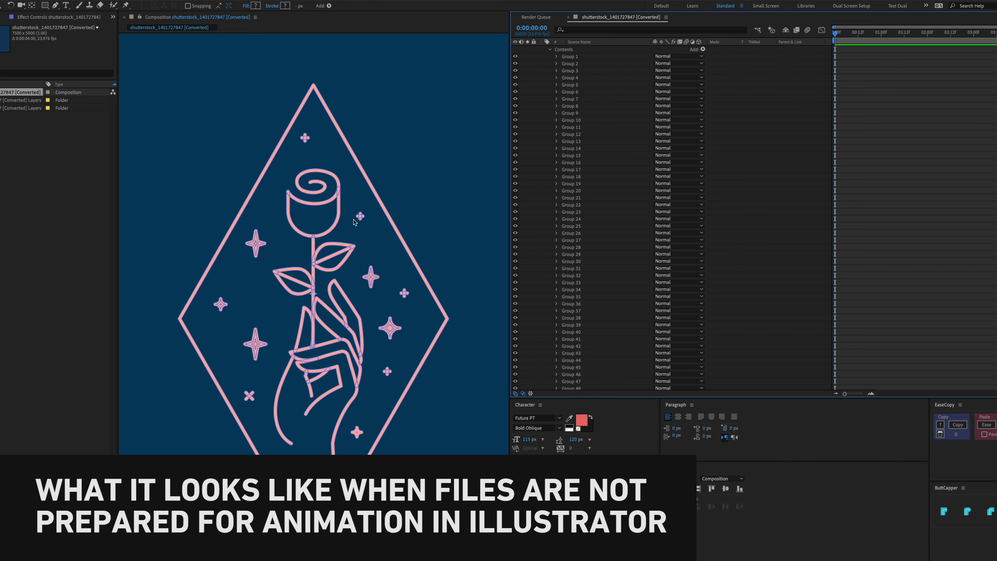
pyautogui.scroll(-2, 354, 222)
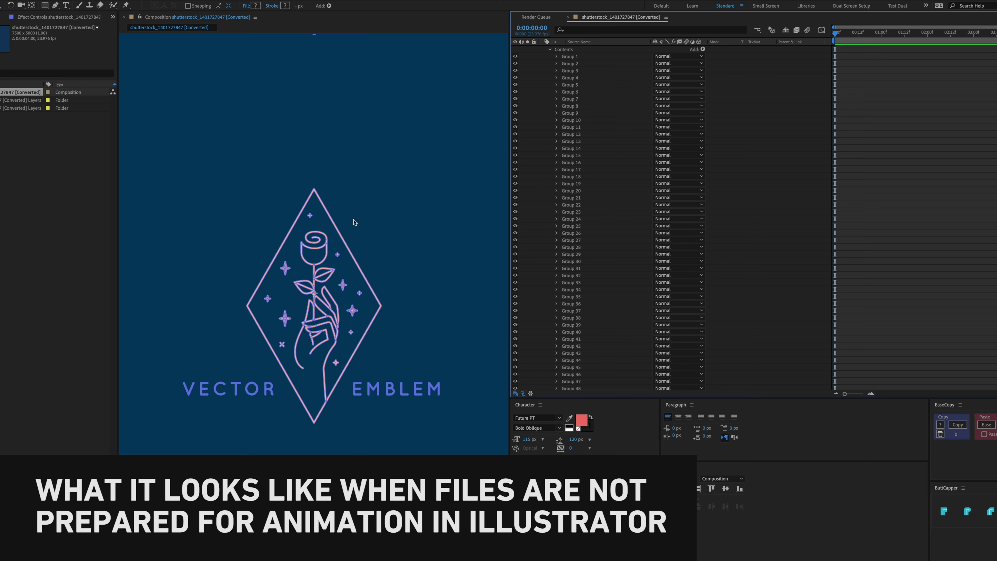
pyautogui.click(568, 57)
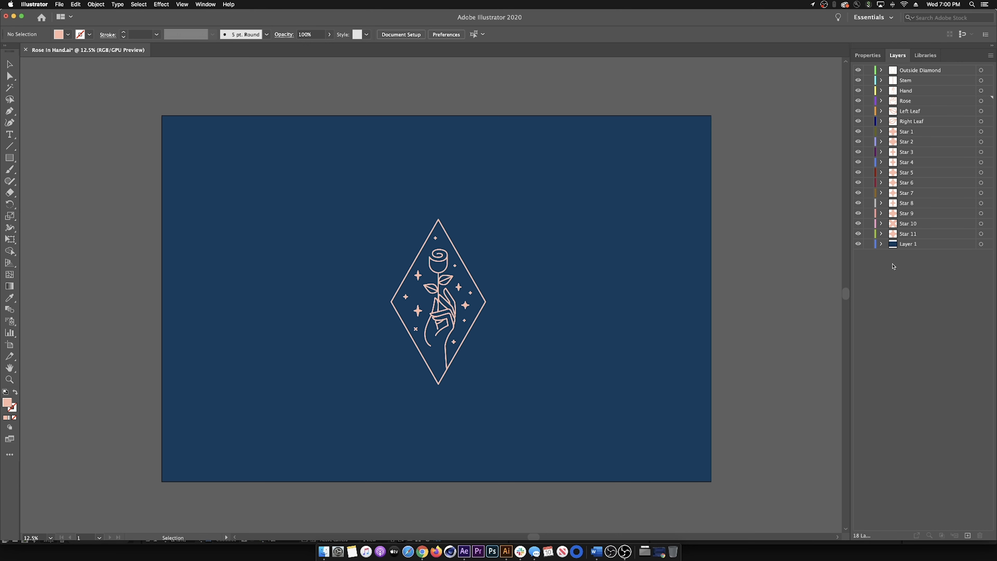
# Step: In Illustrator, examine the layers of Rose In Hand.ai, expanding Outside Diamond, Stem, Hand, Rose and Left Leaf to view their paths
pyautogui.click(908, 225)
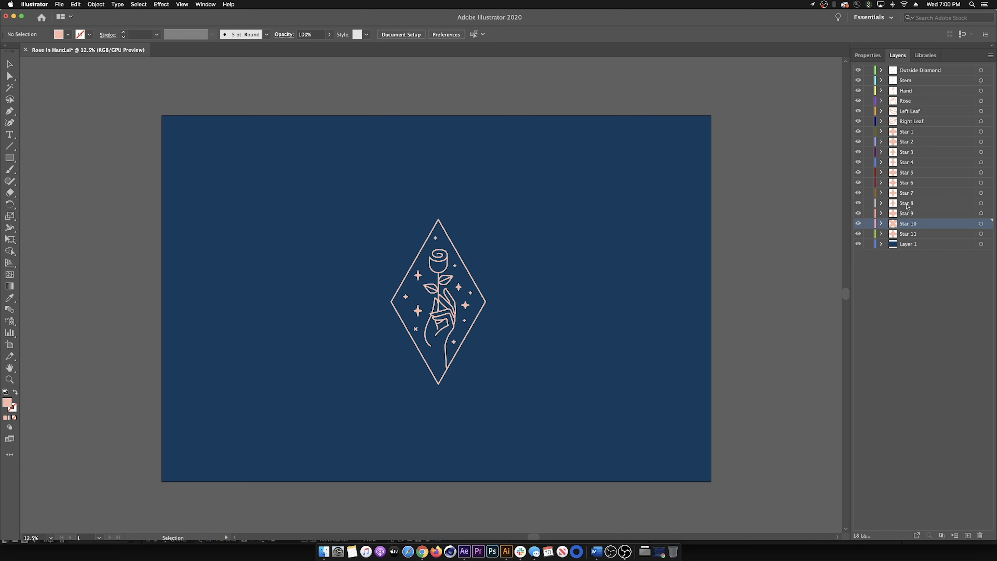
pyautogui.click(882, 70)
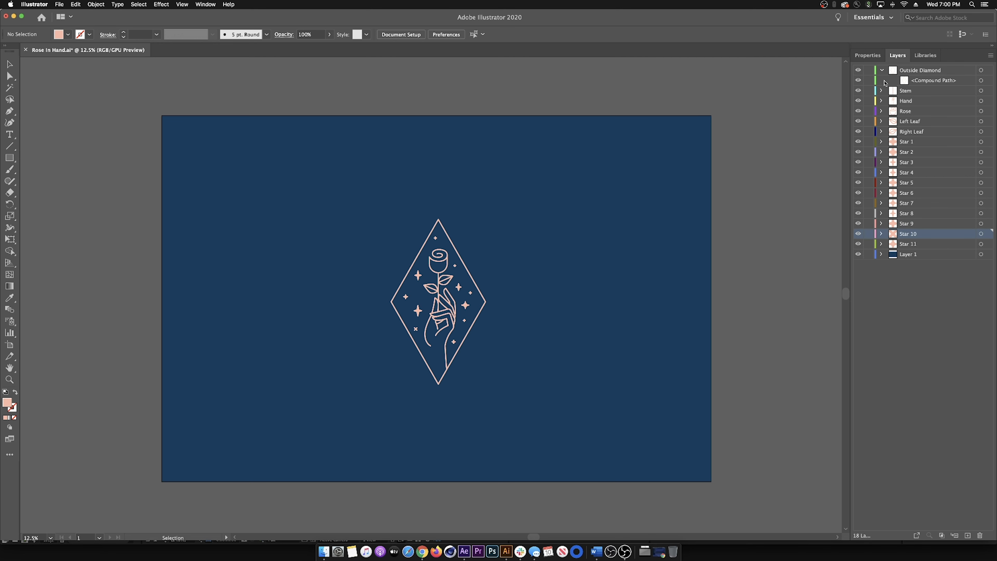
pyautogui.click(881, 91)
pyautogui.click(882, 111)
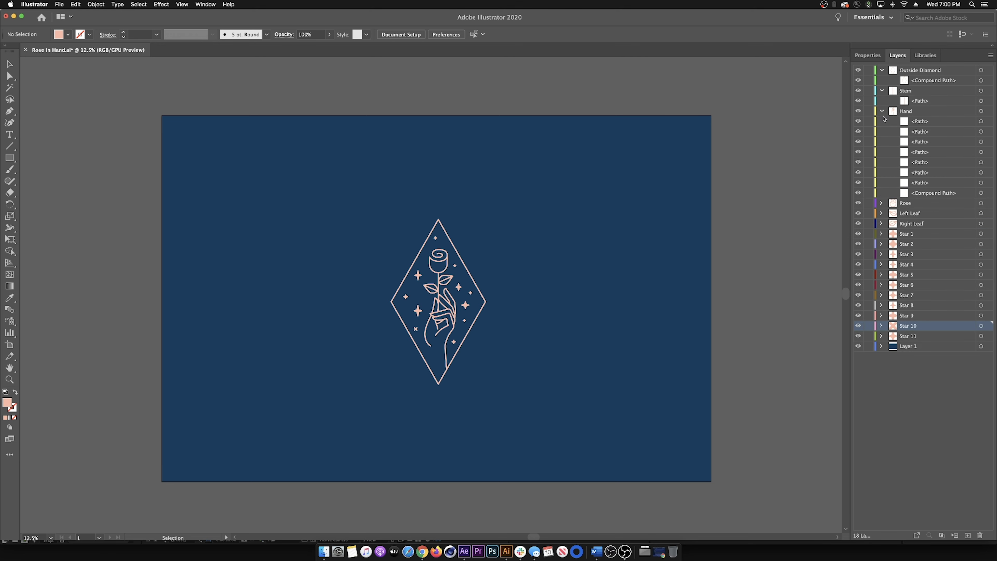
pyautogui.click(881, 203)
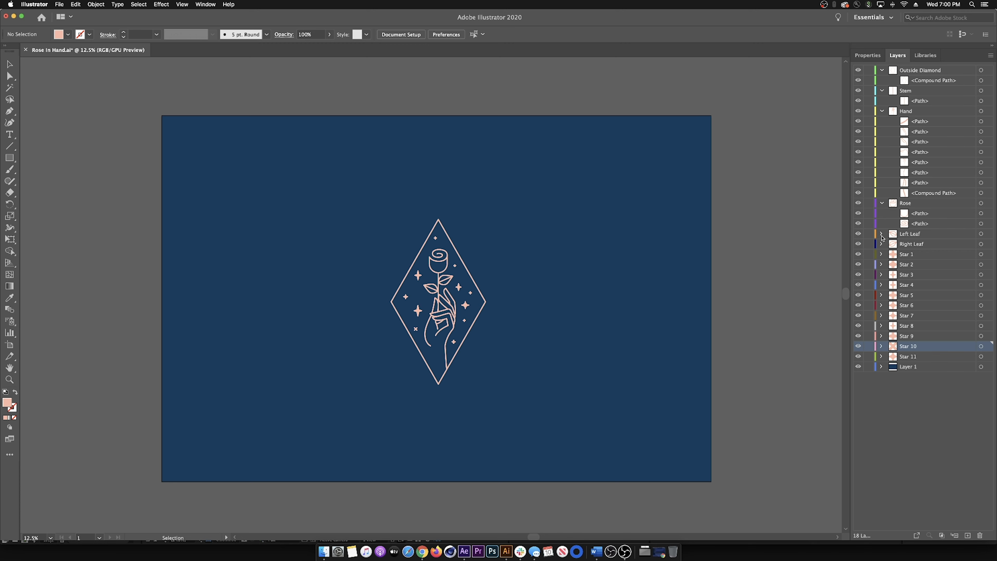
pyautogui.click(882, 234)
pyautogui.click(881, 264)
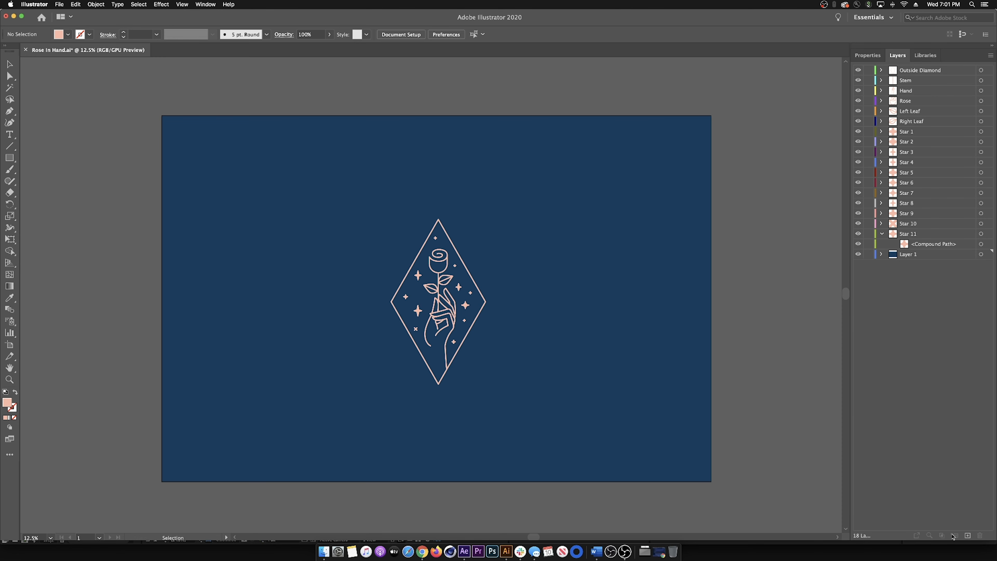
# Step: Create a new layer between Star 11 and Layer 1 and move Star 11's compound path into it
pyautogui.click(968, 536)
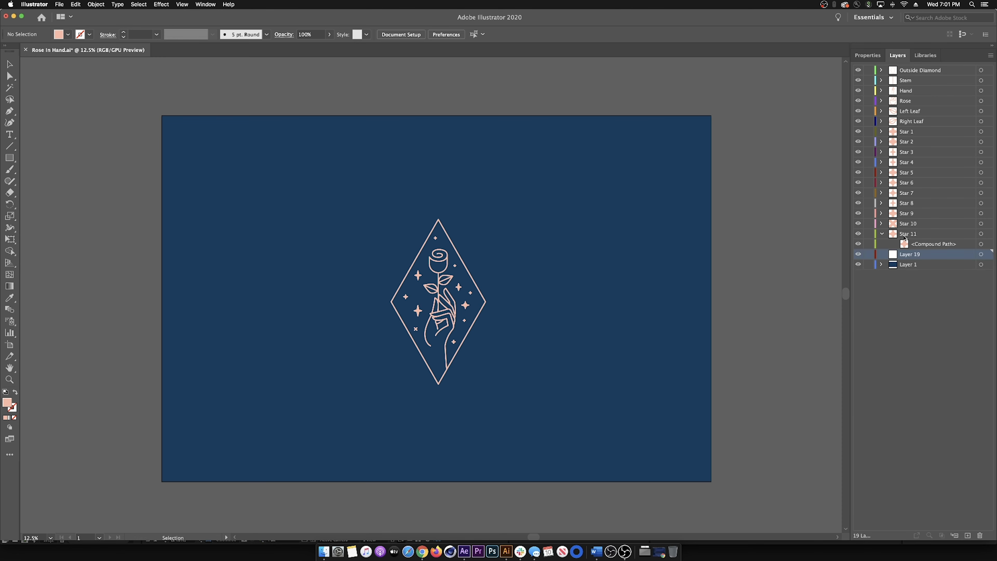
pyautogui.moveTo(907, 255); pyautogui.dragTo(894, 255)
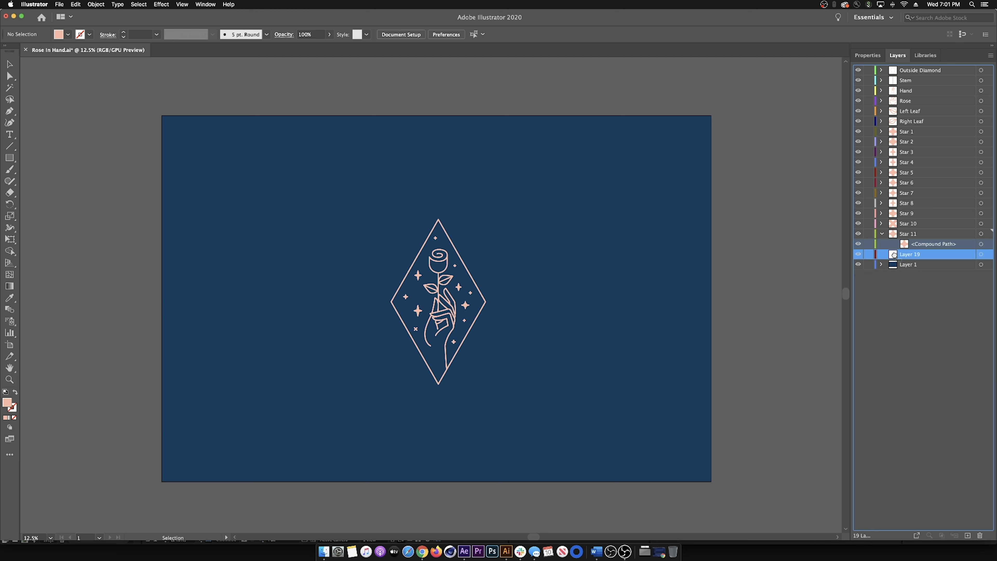
pyautogui.moveTo(894, 256); pyautogui.dragTo(895, 257)
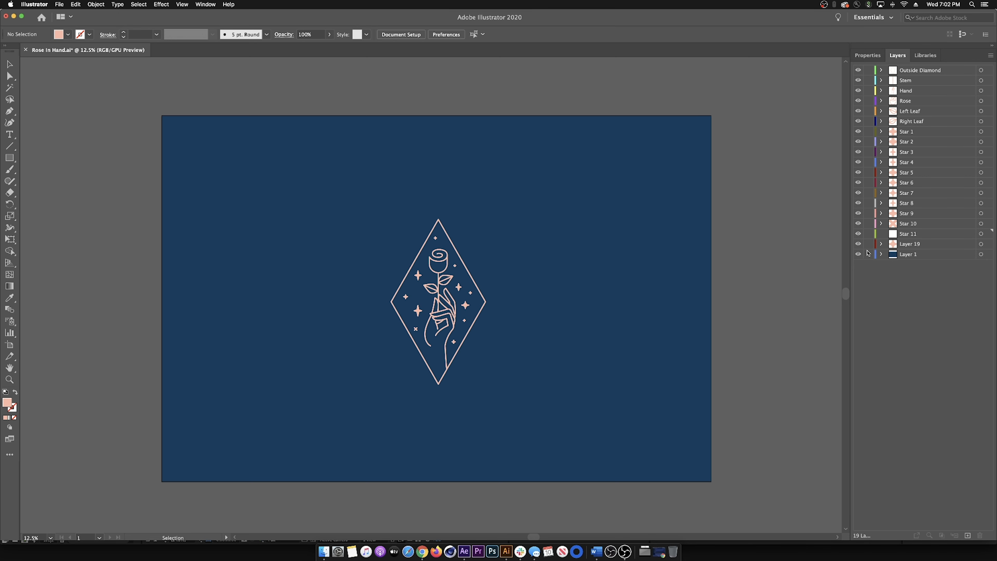
pyautogui.click(882, 245)
pyautogui.click(906, 256)
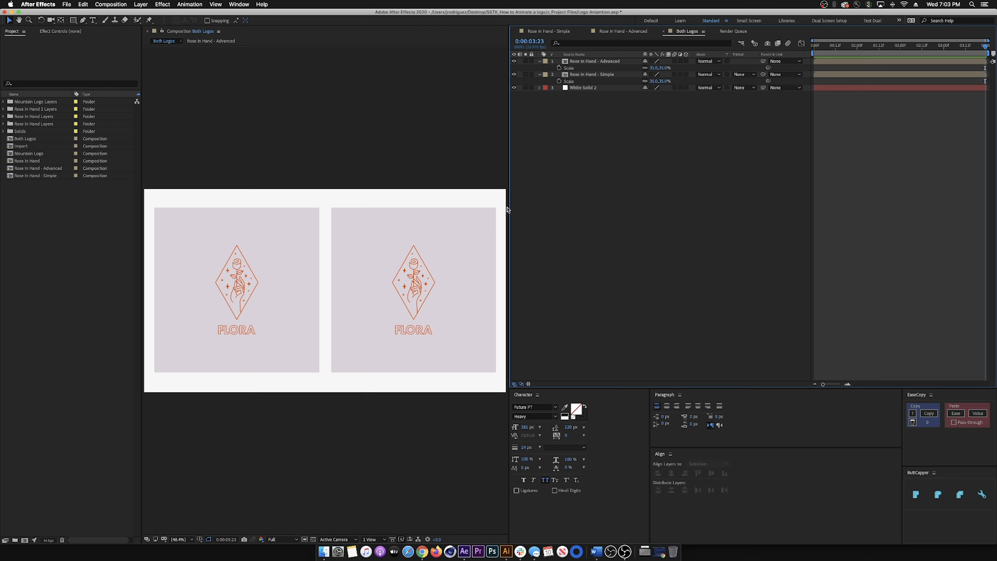
# Step: In After Effects, import Rose In Hand.ai from w_Graphic_Elements as Composition - Retain Layer Sizes and open the resulting composition
pyautogui.click(67, 4)
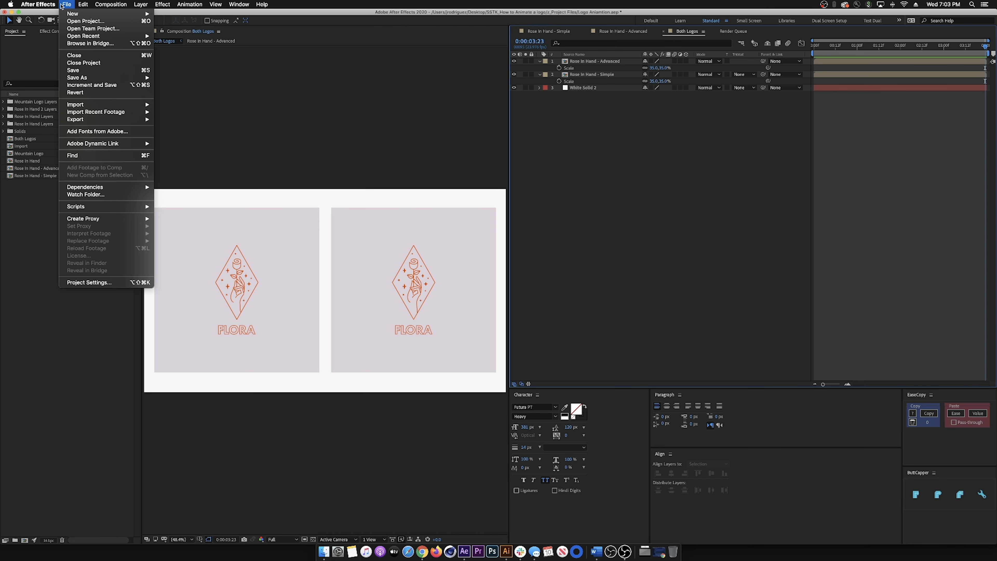
pyautogui.moveTo(89, 106)
pyautogui.click(180, 105)
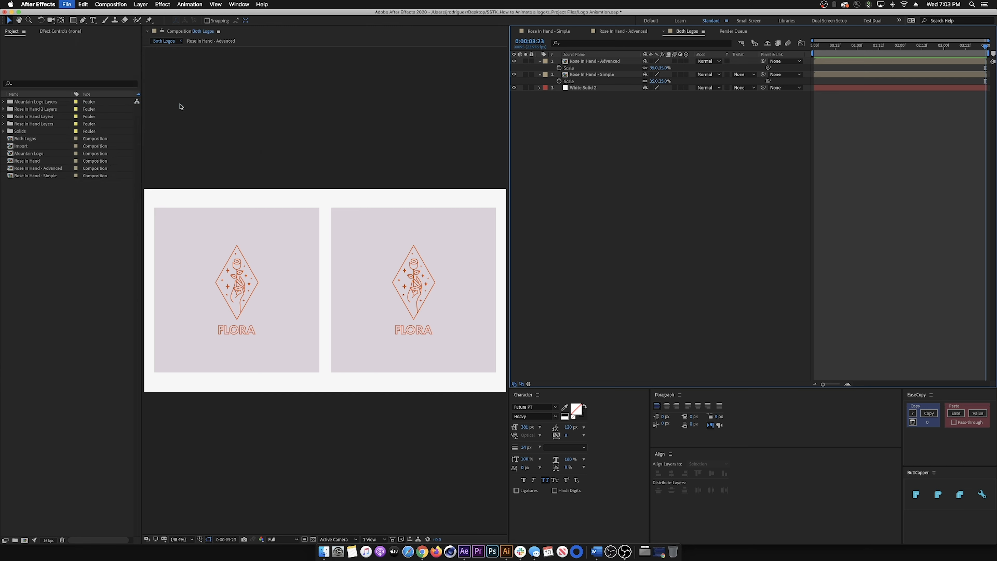
pyautogui.click(273, 79)
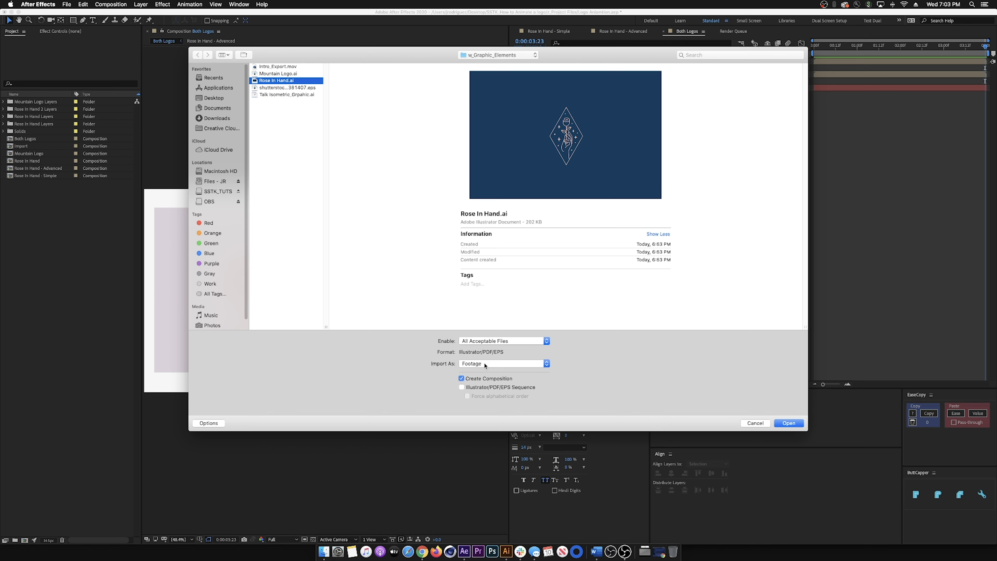
pyautogui.click(485, 365)
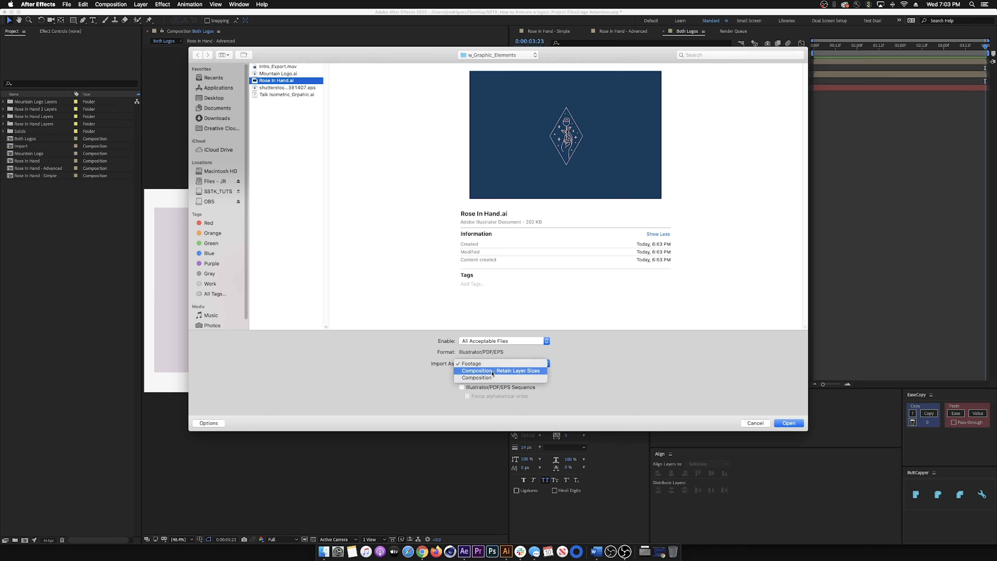
pyautogui.click(492, 371)
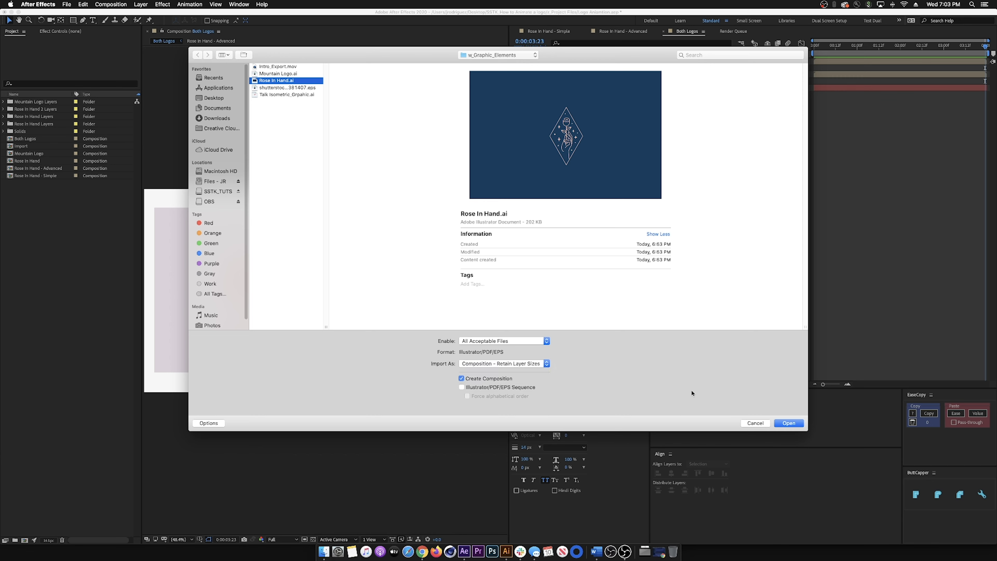
pyautogui.click(788, 423)
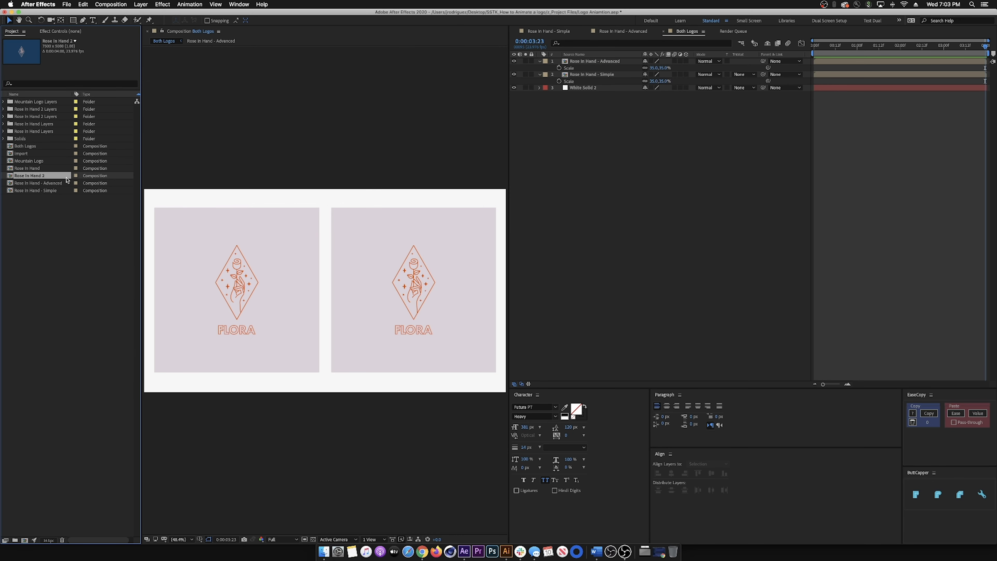
pyautogui.doubleClick(26, 177)
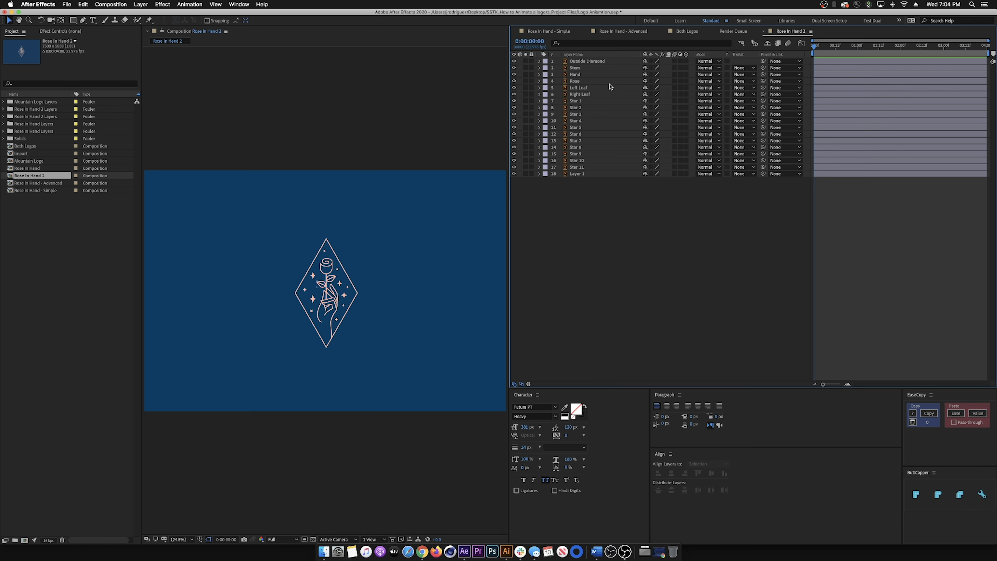
# Step: Compare the Outside Diamond, Stem, Hand and Rose layers of the imported composition with the matching layers in Illustrator
pyautogui.click(576, 62)
pyautogui.click(506, 551)
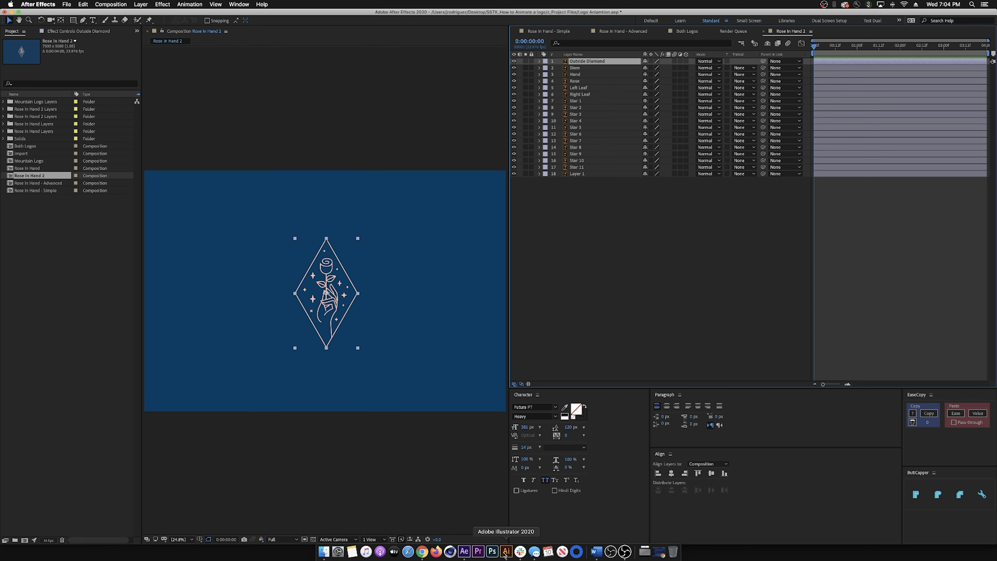
pyautogui.click(920, 71)
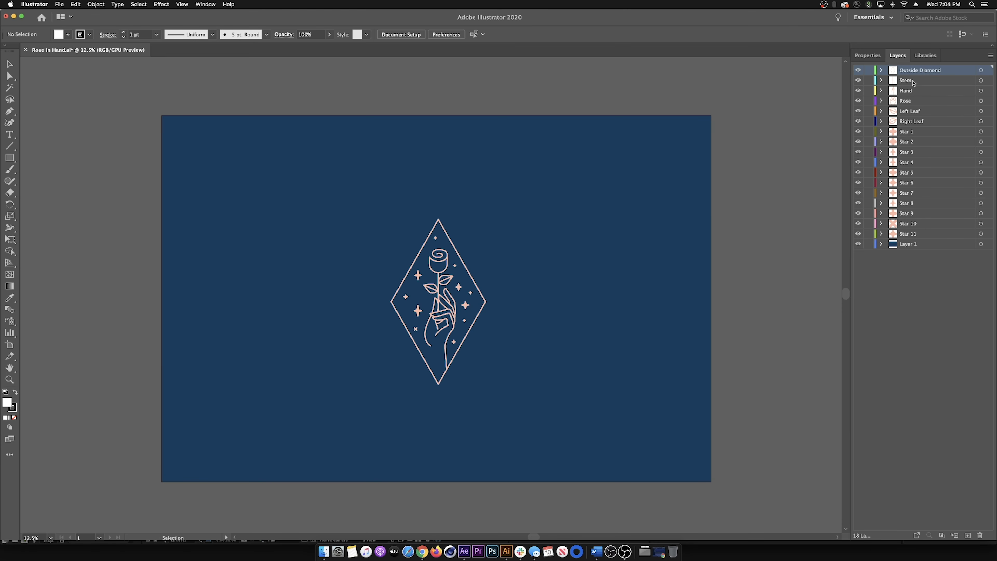
pyautogui.click(915, 82)
pyautogui.click(912, 92)
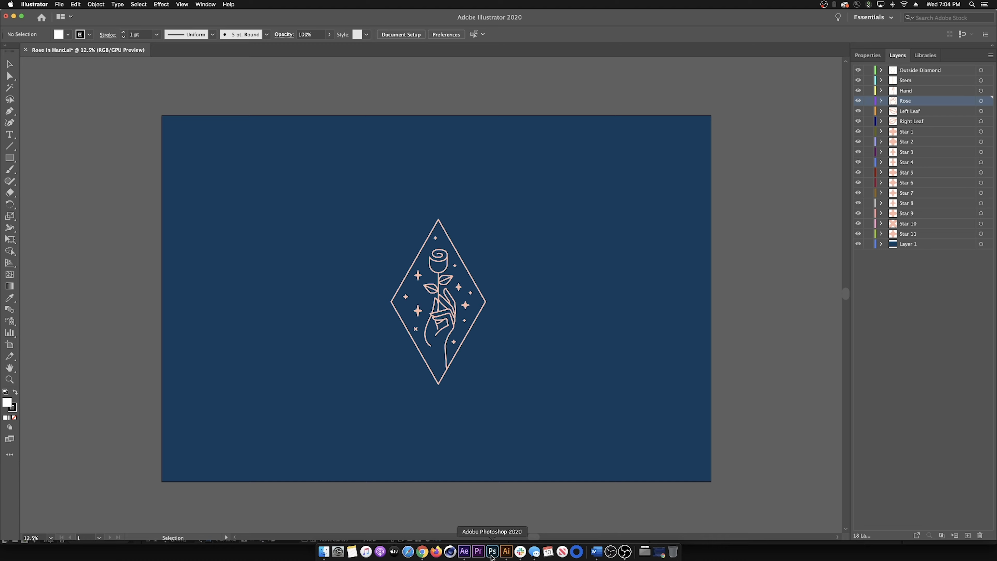
pyautogui.click(464, 552)
pyautogui.click(585, 68)
pyautogui.click(581, 81)
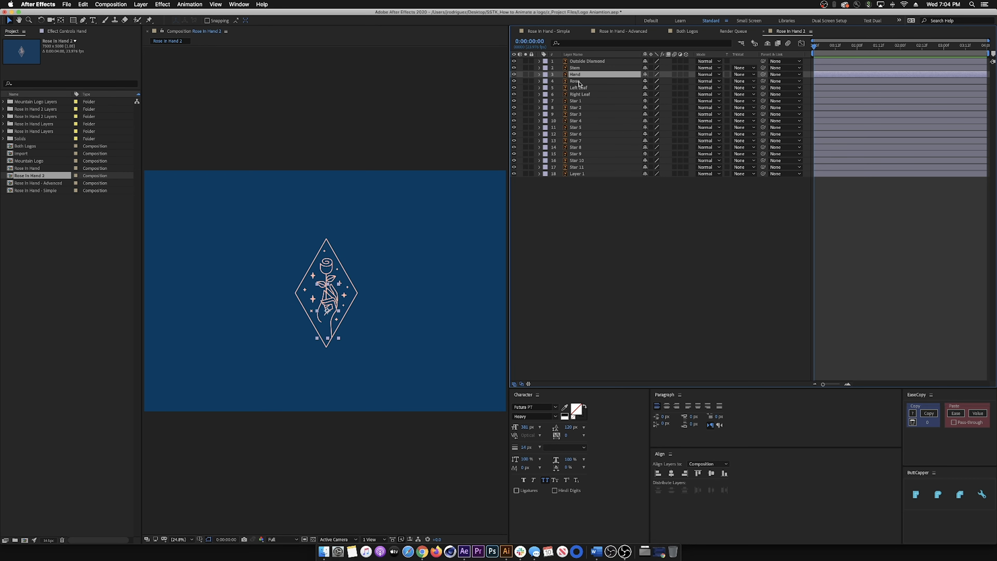
pyautogui.click(580, 87)
pyautogui.click(585, 82)
# Step: Create shapes from vector layers for all the layers in the Rose In Hand 2 composition
pyautogui.click(557, 281)
pyautogui.moveTo(633, 228); pyautogui.dragTo(572, 64)
pyautogui.rightClick(572, 65)
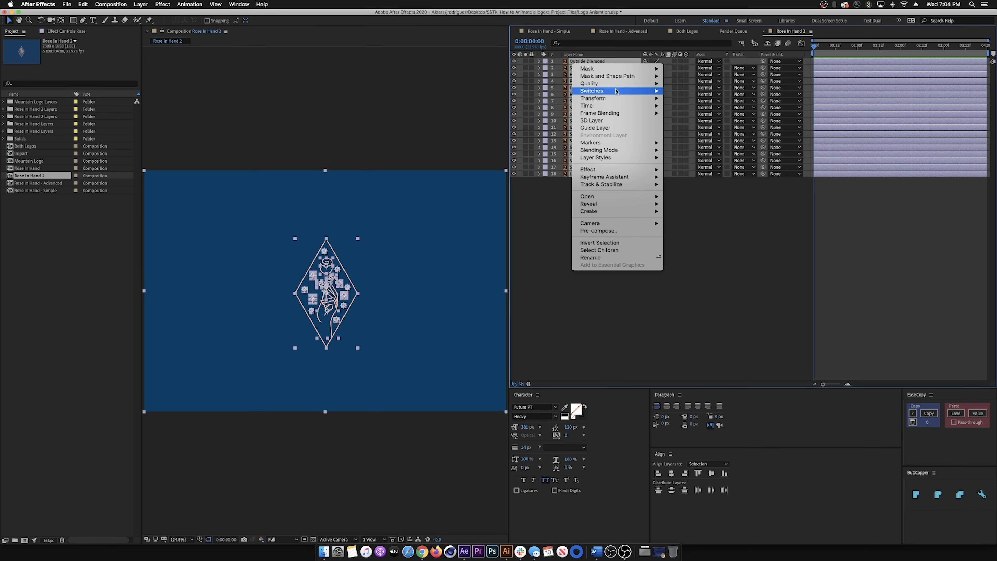
pyautogui.moveTo(639, 212)
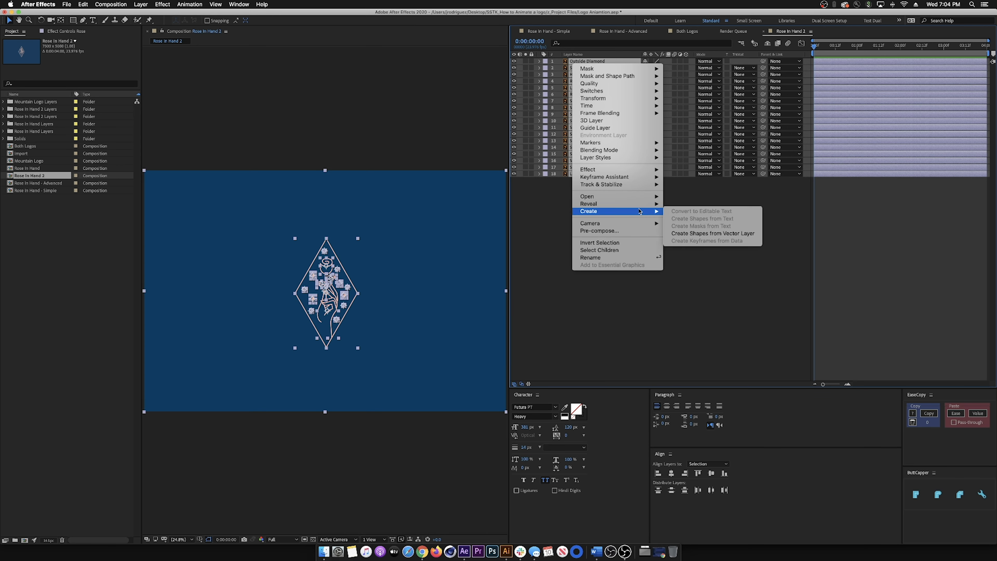
pyautogui.click(705, 235)
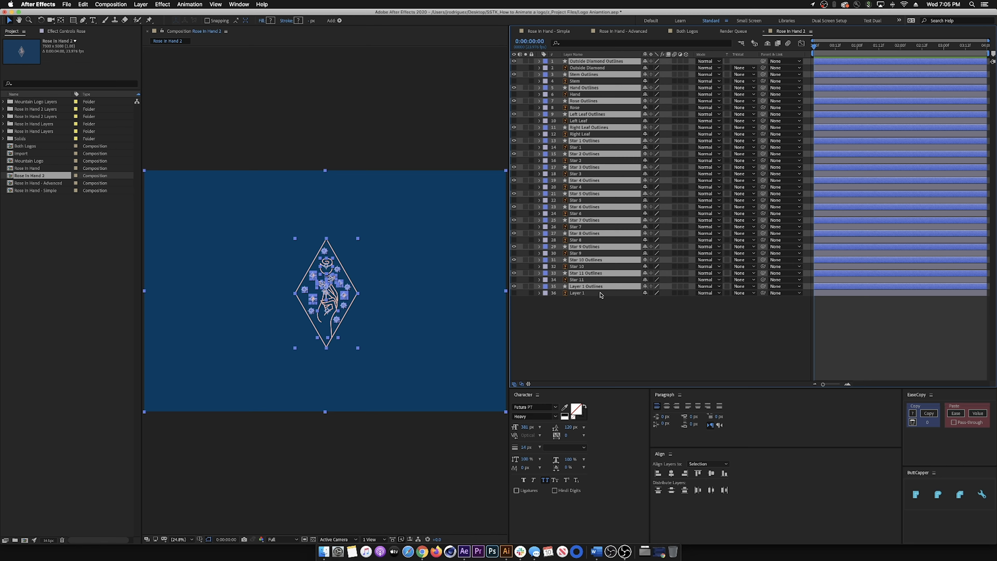
# Step: Move the outline shape layers above the original Illustrator layers and delete the originals from the composition
pyautogui.moveTo(579, 136); pyautogui.dragTo(580, 69)
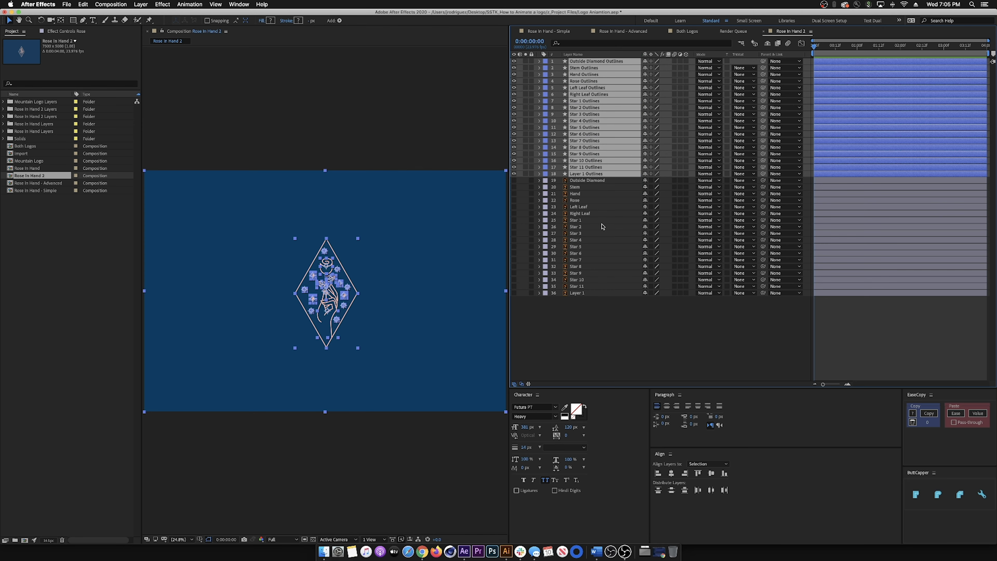
pyautogui.moveTo(612, 330); pyautogui.dragTo(561, 183)
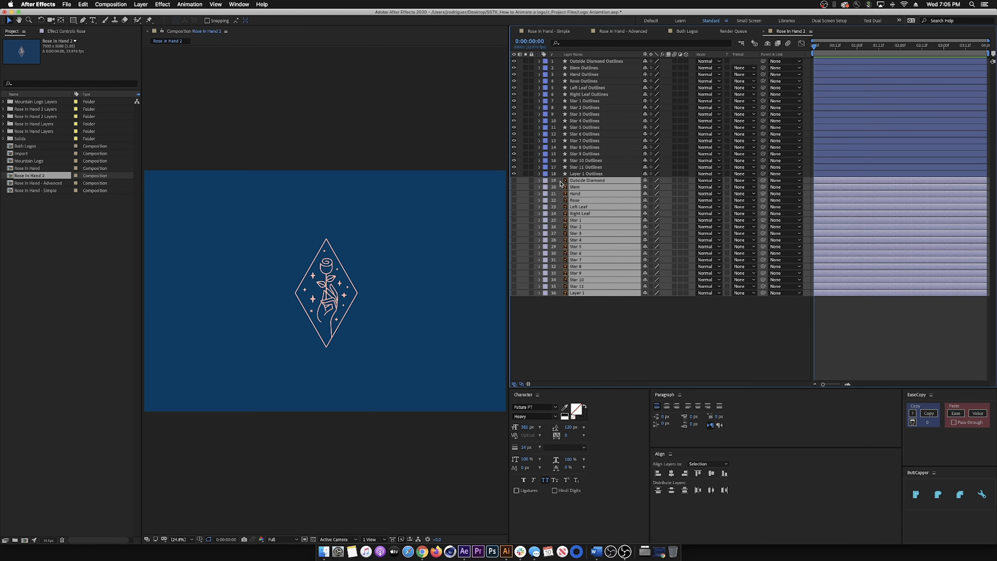
pyautogui.press('Delete')
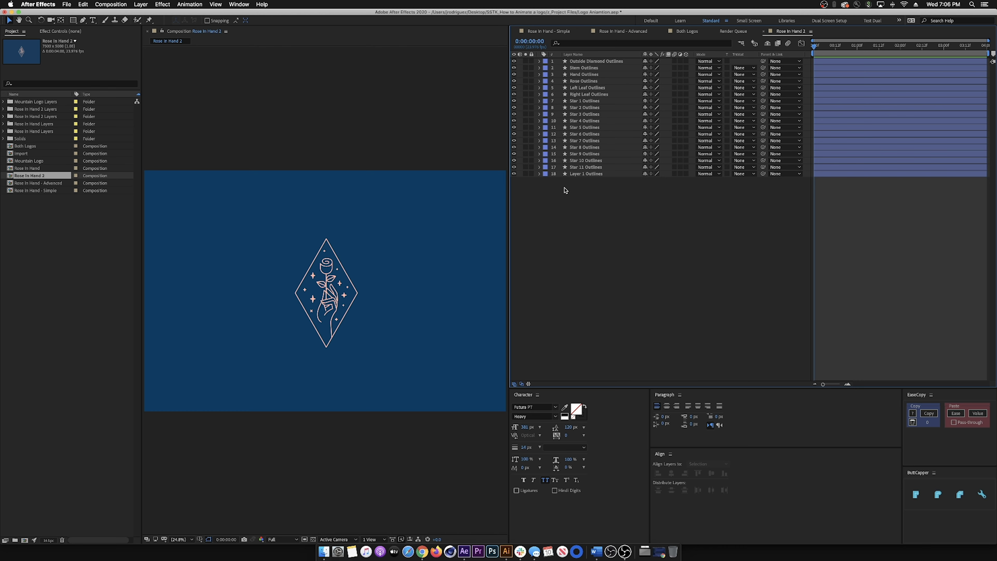
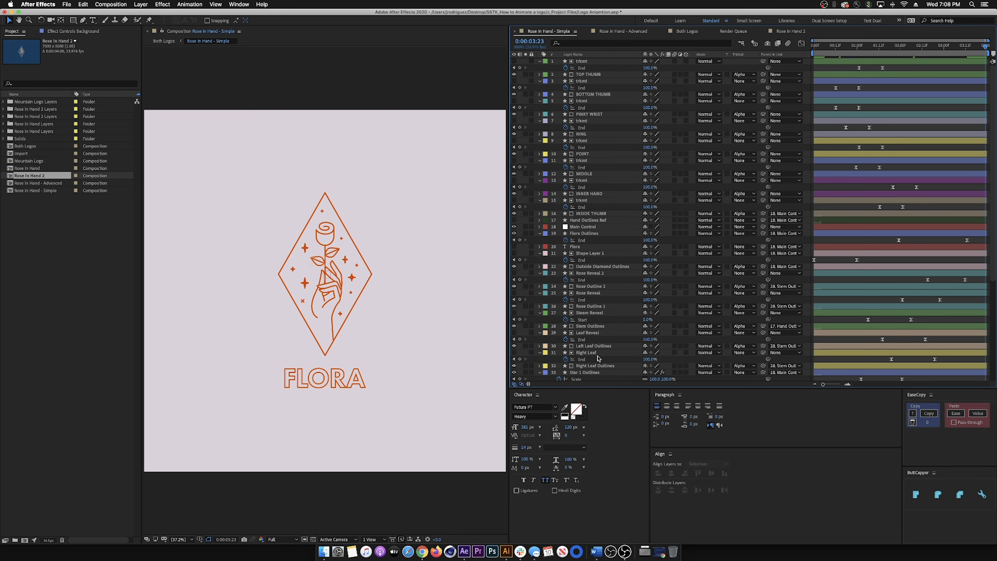
# Step: In Rose In Hand - Simple, collapse the layers' keyframed properties and inspect the Steam Reveal and Right Leaf Outlines layers at 200% magnification
pyautogui.scroll(-1, 635, 298)
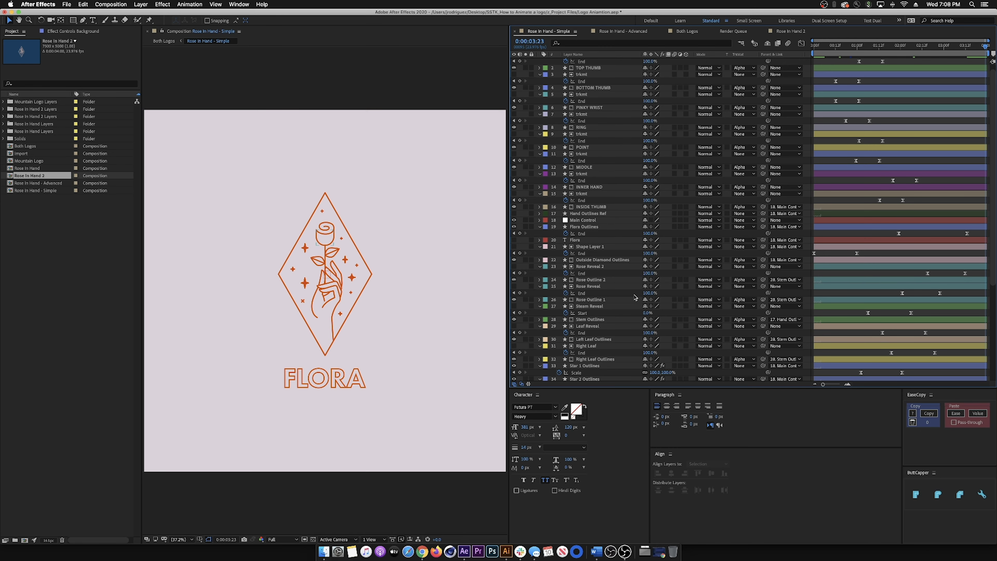
pyautogui.press('u')
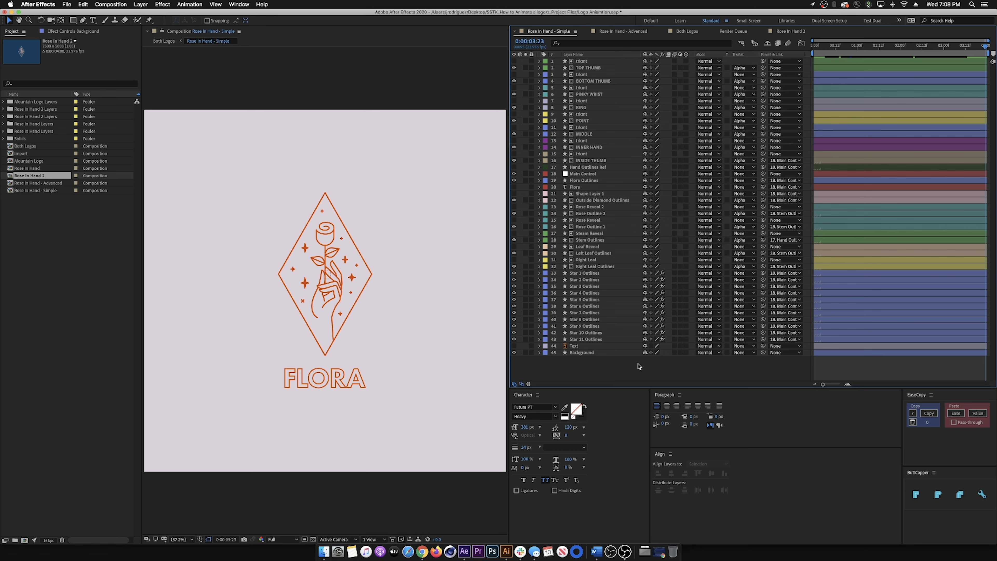
pyautogui.press('.')
pyautogui.press('.')
pyautogui.press('.')
pyautogui.press('.')
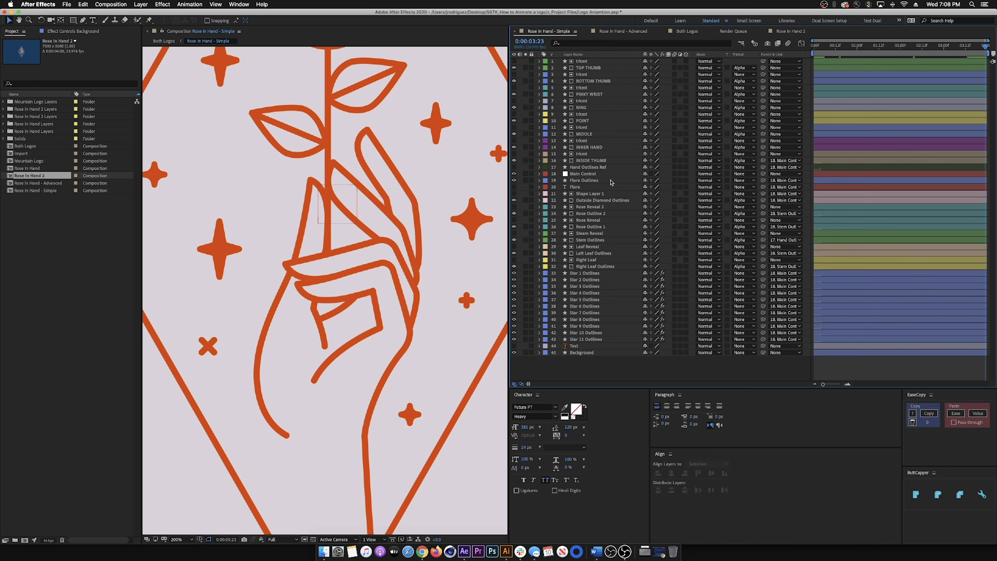
pyautogui.click(604, 233)
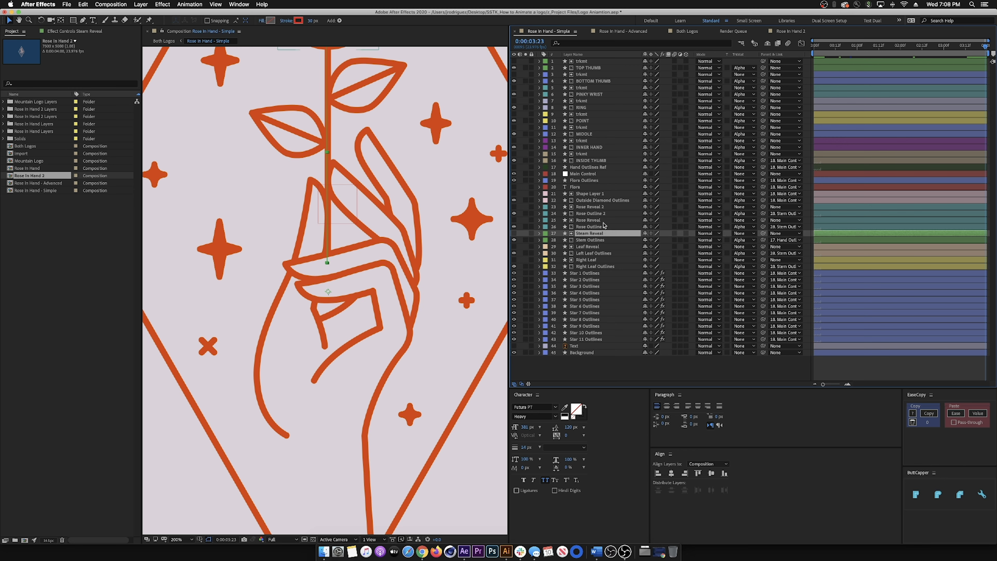
pyautogui.click(597, 267)
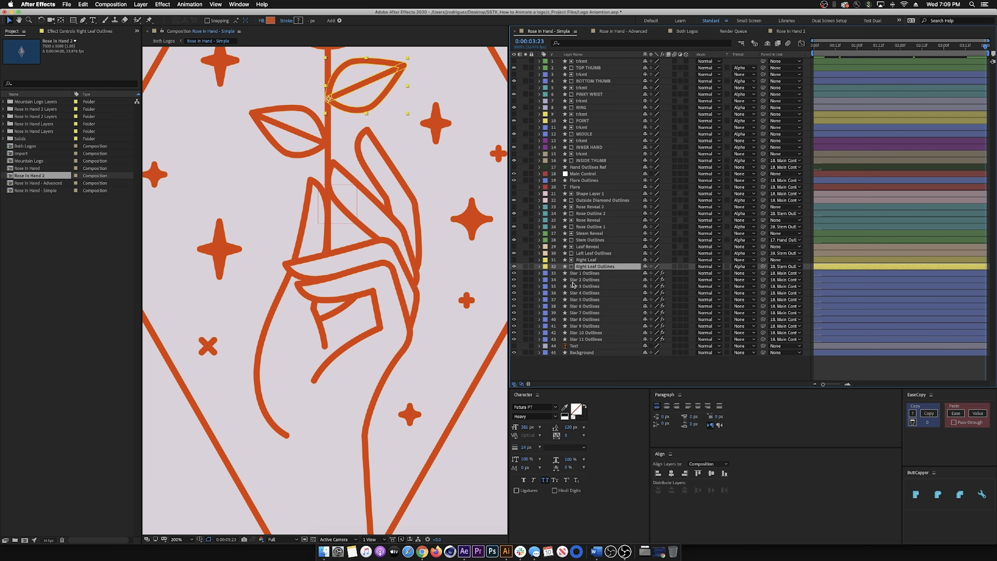
# Step: Make the Right Leaf matte layer visible, step back to 0:00:03:01 and solo it to view its stroke alone
pyautogui.click(585, 260)
pyautogui.click(540, 260)
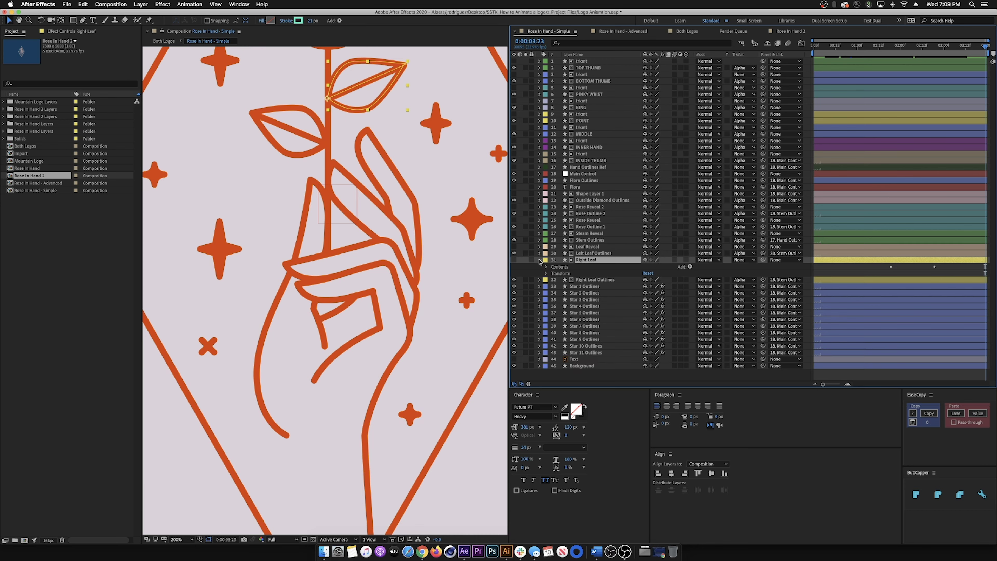
pyautogui.click(514, 260)
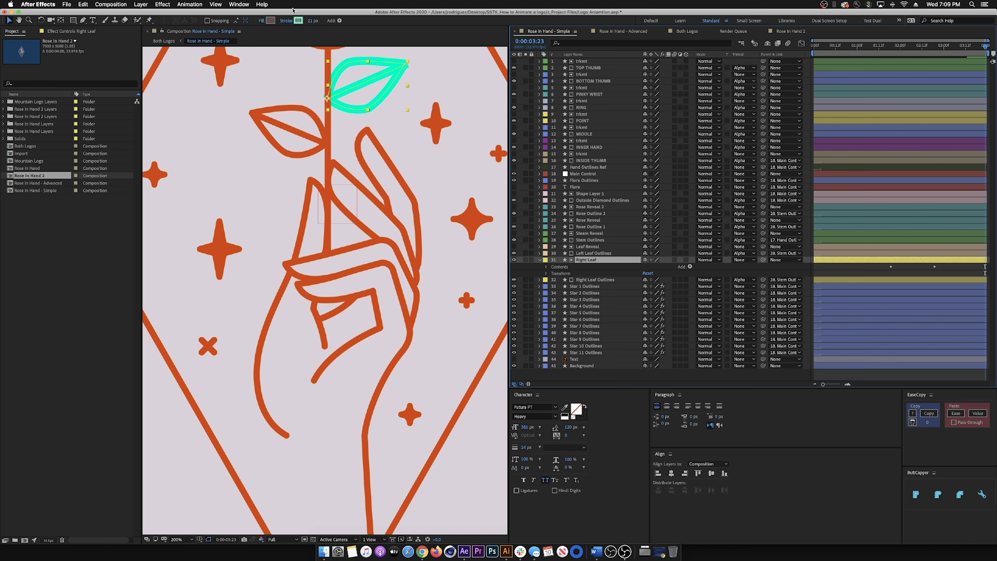
pyautogui.press('pageup')
pyautogui.press('pageup')
pyautogui.press('pageup')
pyautogui.press('pageup')
pyautogui.press('pageup')
pyautogui.press('pageup')
pyautogui.press('pageup')
pyautogui.press('pageup')
pyautogui.press('pageup')
pyautogui.press('pageup')
pyautogui.press('pageup')
pyautogui.press('pageup')
pyautogui.press('pageup')
pyautogui.press('pageup')
pyautogui.press('pageup')
pyautogui.press('pageup')
pyautogui.press('pageup')
pyautogui.press('pageup')
pyautogui.press('pageup')
pyautogui.press('pageup')
pyautogui.click(525, 260)
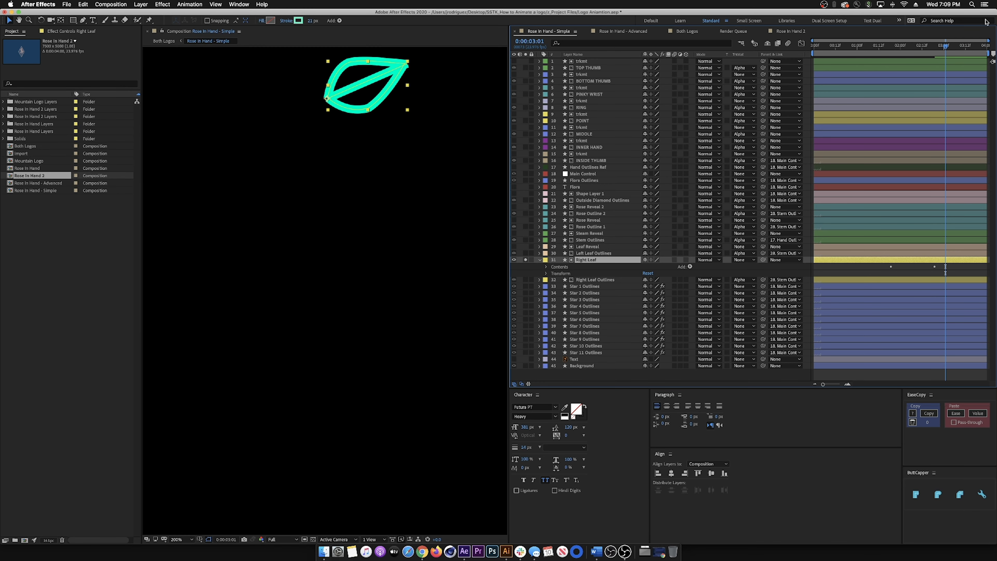
# Step: Reveal the Right Leaf layer's End keyframes and scrub through its stroke animation from 0:00:01:20 to 0:00:02:15
pyautogui.moveTo(944, 47); pyautogui.dragTo(894, 66)
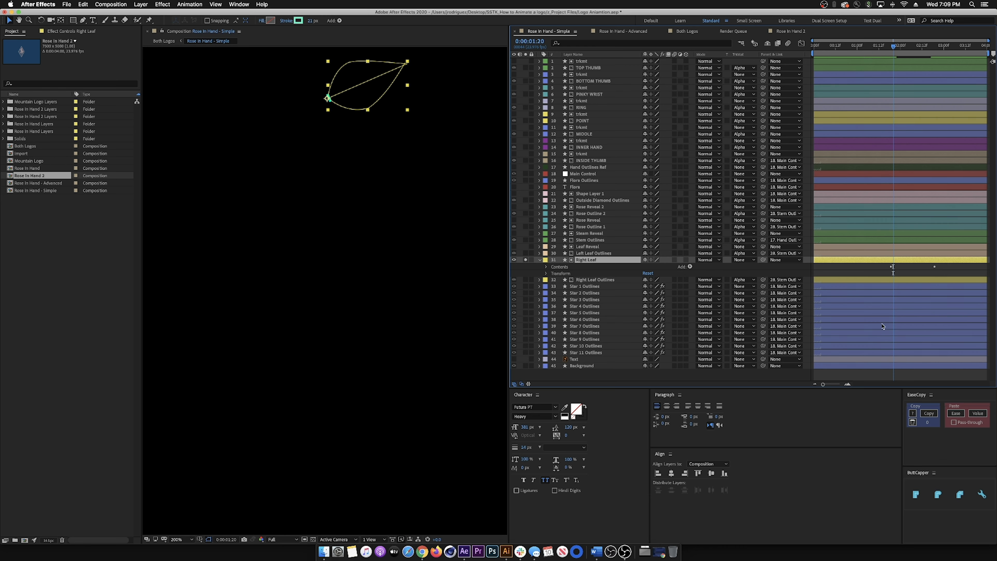
pyautogui.press('u')
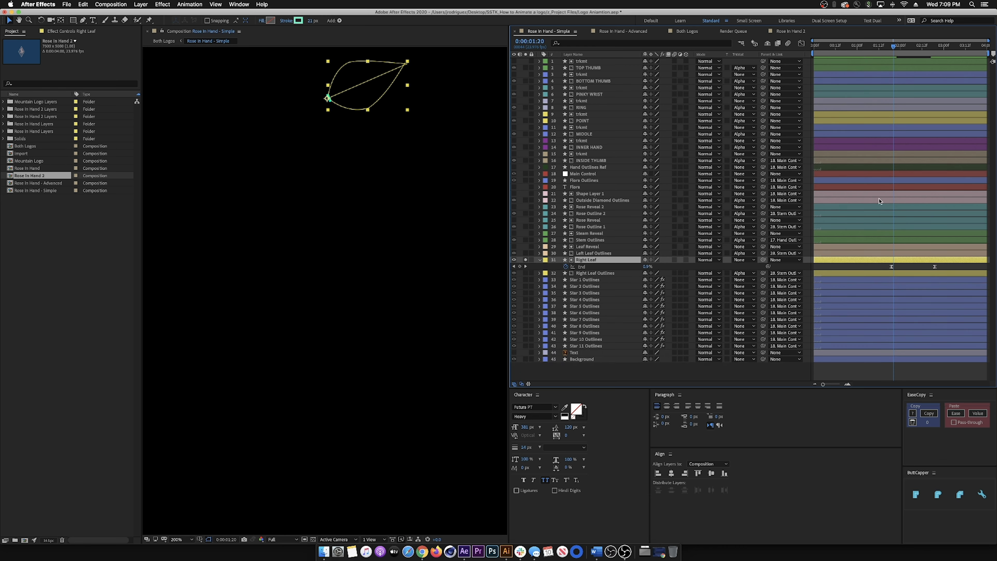
pyautogui.moveTo(894, 46); pyautogui.dragTo(927, 47)
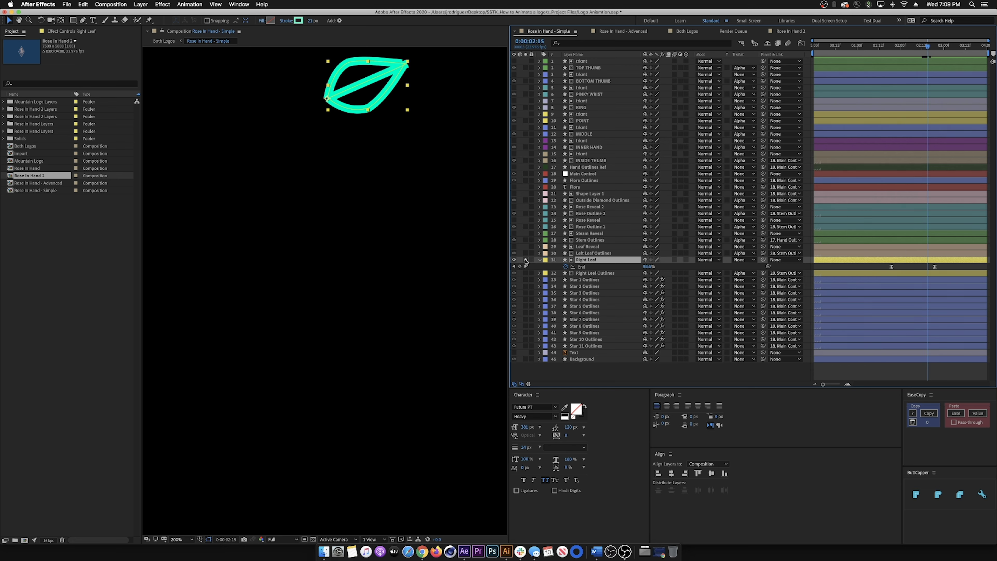
# Step: Solo Right Leaf Outlines as well and check its track matte options against the Right Leaf layer
pyautogui.click(526, 273)
pyautogui.click(591, 273)
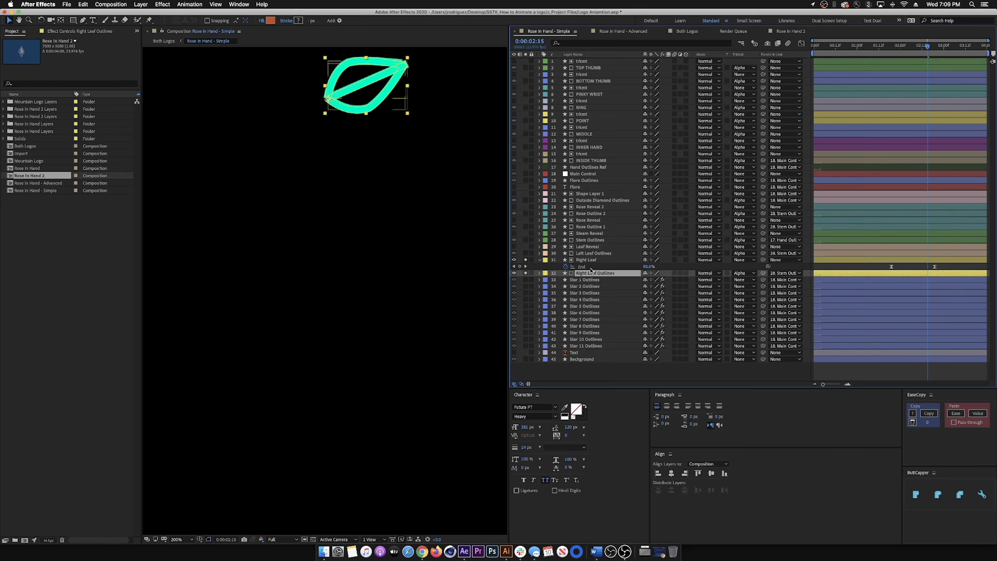
pyautogui.click(739, 274)
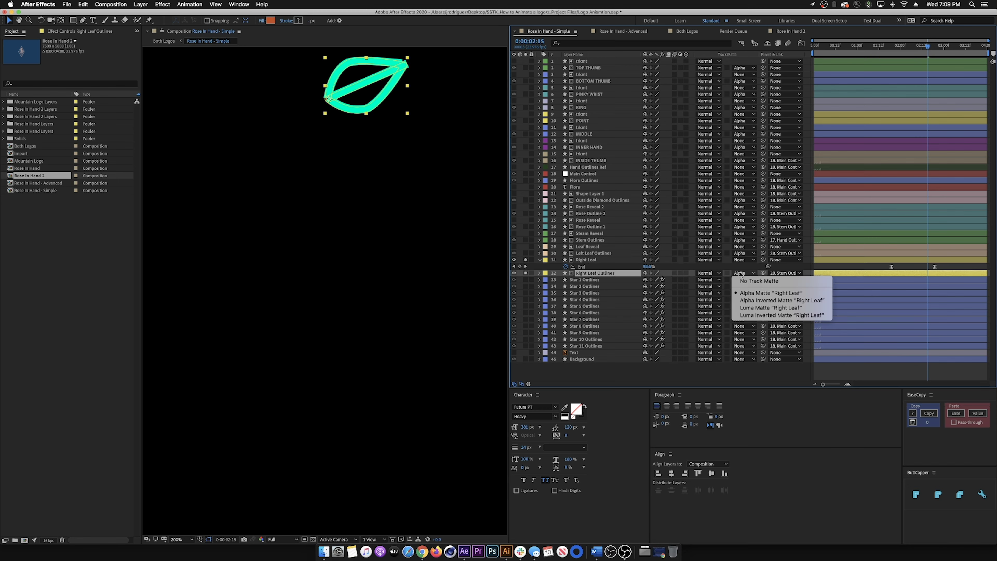
pyautogui.click(593, 275)
pyautogui.click(589, 260)
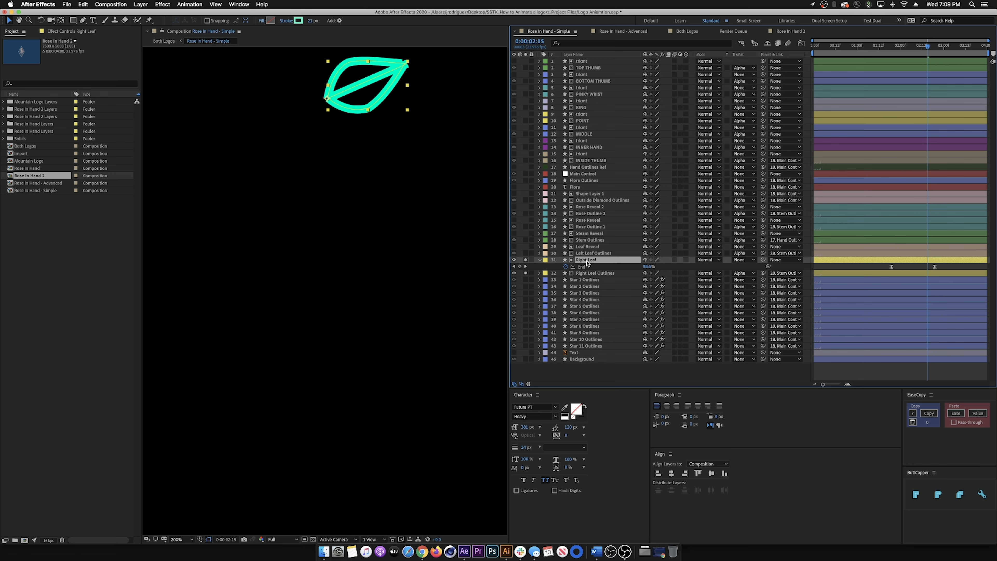
pyautogui.click(600, 273)
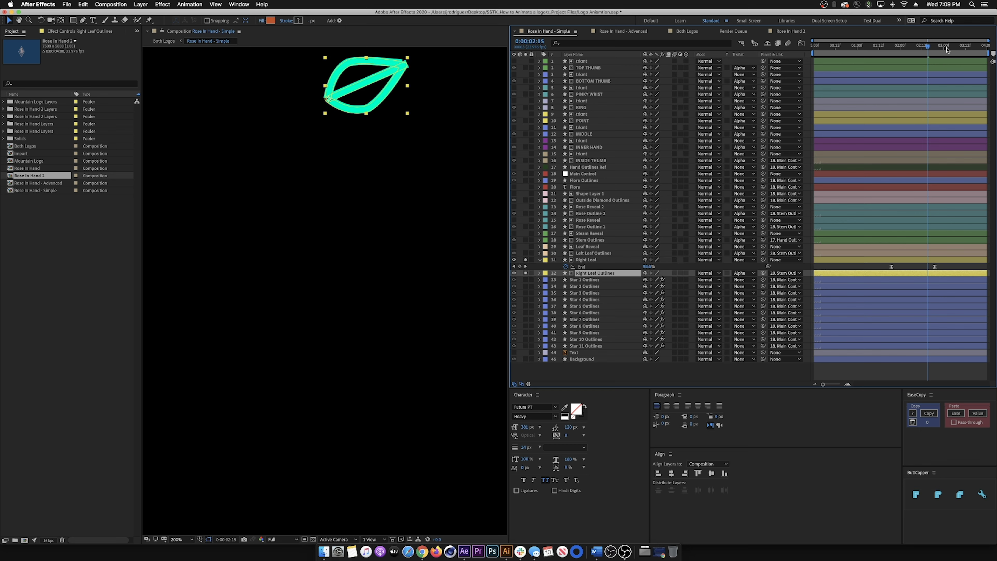
# Step: Hide the Right Leaf matte layer and scrub around 0:00:02:09 to view the matted reveal of Right Leaf Outlines
pyautogui.click(918, 48)
pyautogui.moveTo(919, 47); pyautogui.dragTo(917, 47)
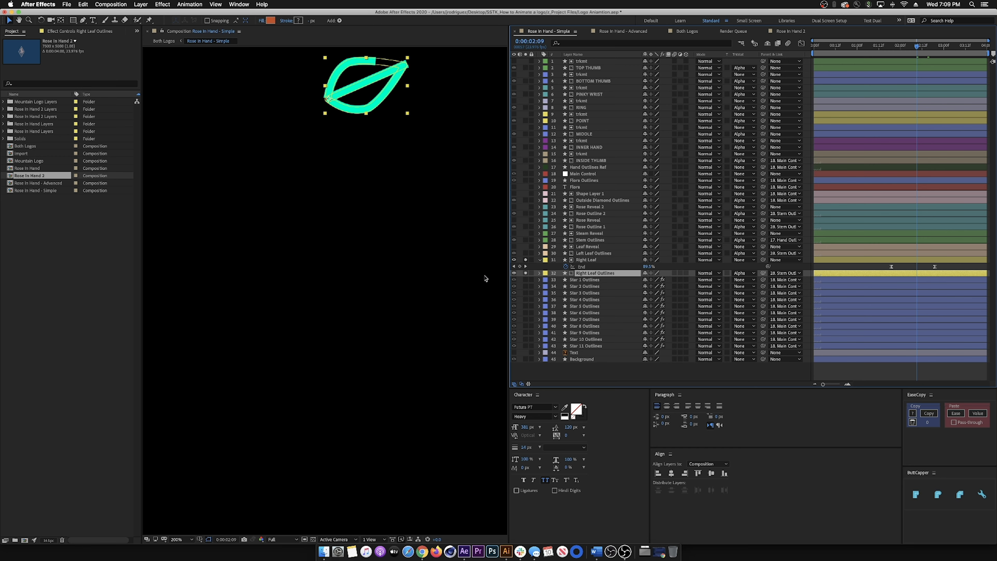
pyautogui.click(515, 260)
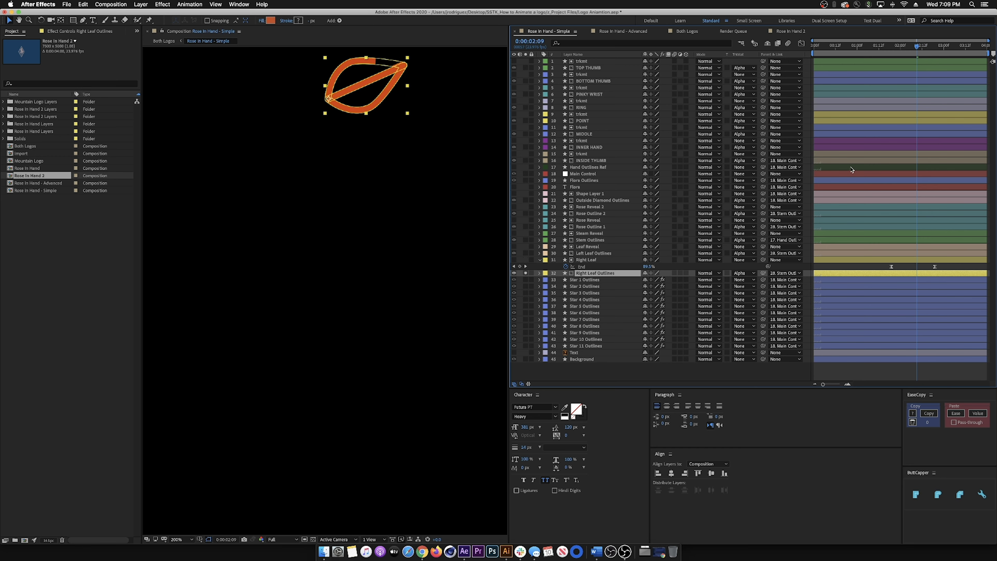
pyautogui.moveTo(917, 47)
pyautogui.mouseDown()
pyautogui.moveTo(892, 53)
pyautogui.moveTo(934, 57)
pyautogui.moveTo(893, 63)
pyautogui.moveTo(916, 67)
pyautogui.mouseUp()
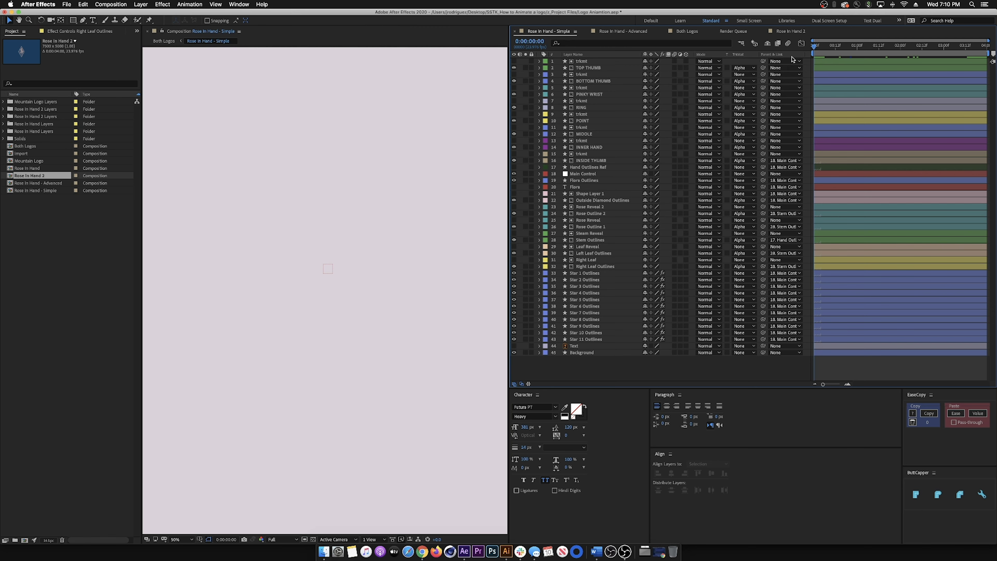
# Step: Preview the whole logo animation from the first frame and scrub back and forth through the reveals
pyautogui.press('space')
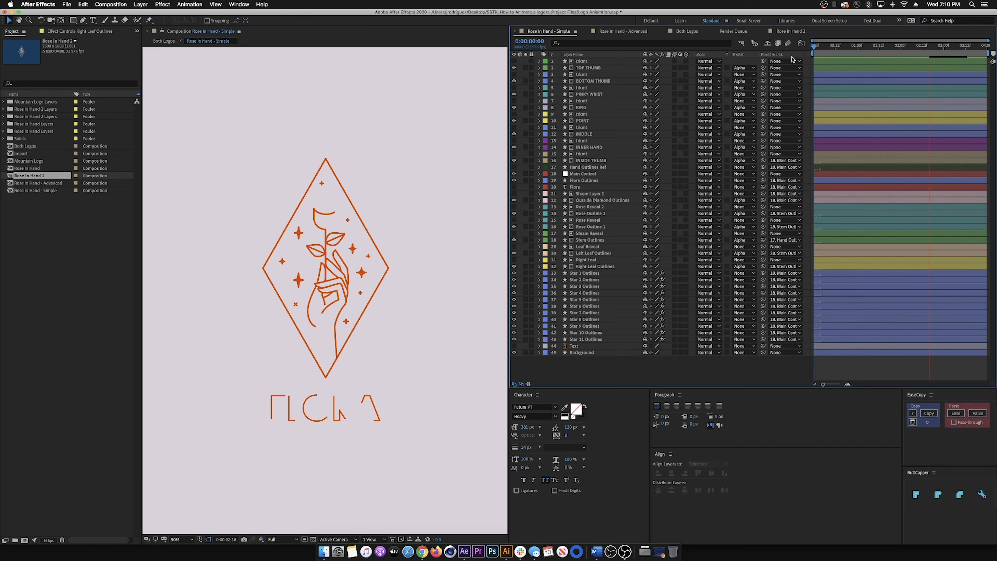
pyautogui.moveTo(865, 46); pyautogui.dragTo(939, 53)
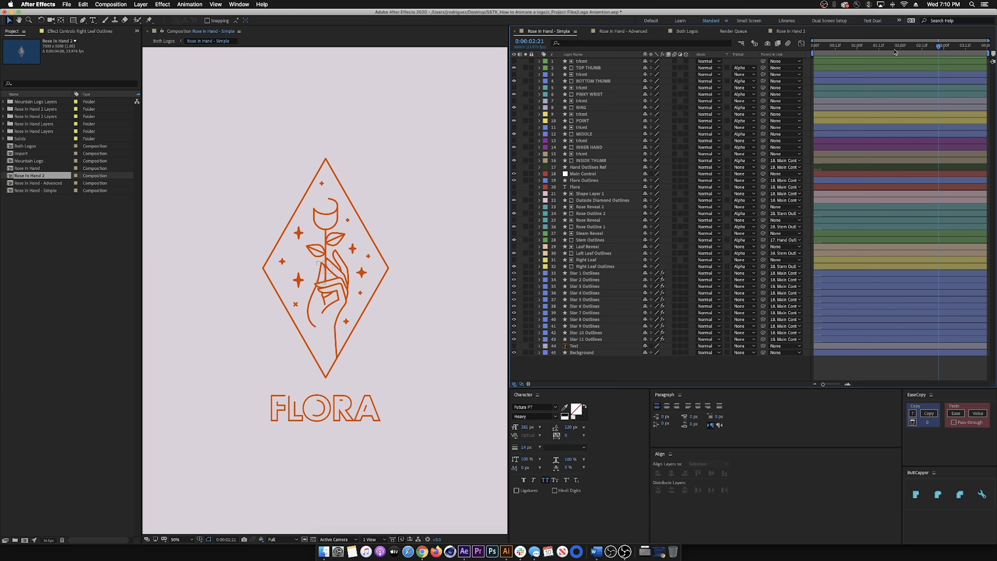
pyautogui.moveTo(925, 49); pyautogui.dragTo(839, 71)
pyautogui.press('space')
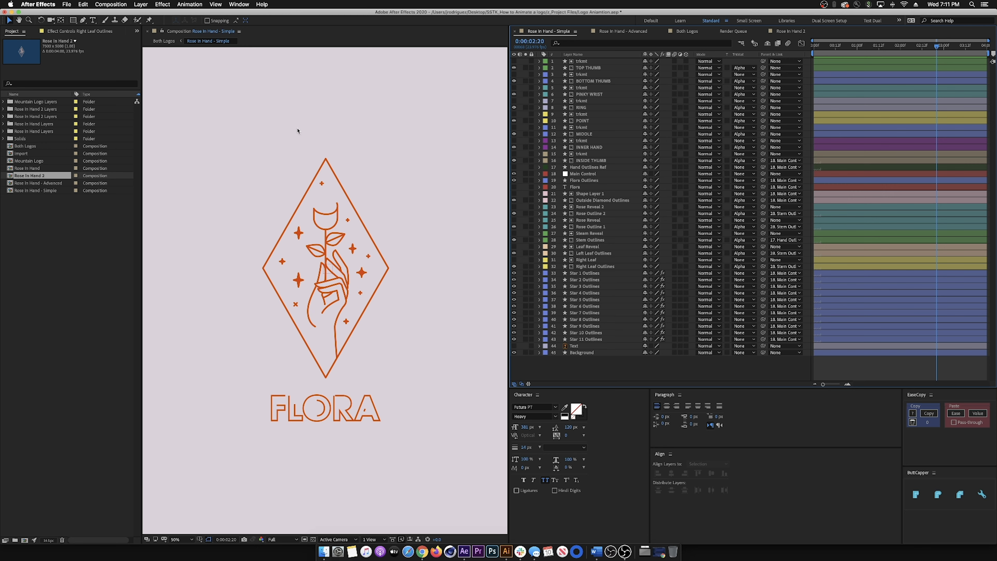
pyautogui.moveTo(918, 53); pyautogui.dragTo(815, 60)
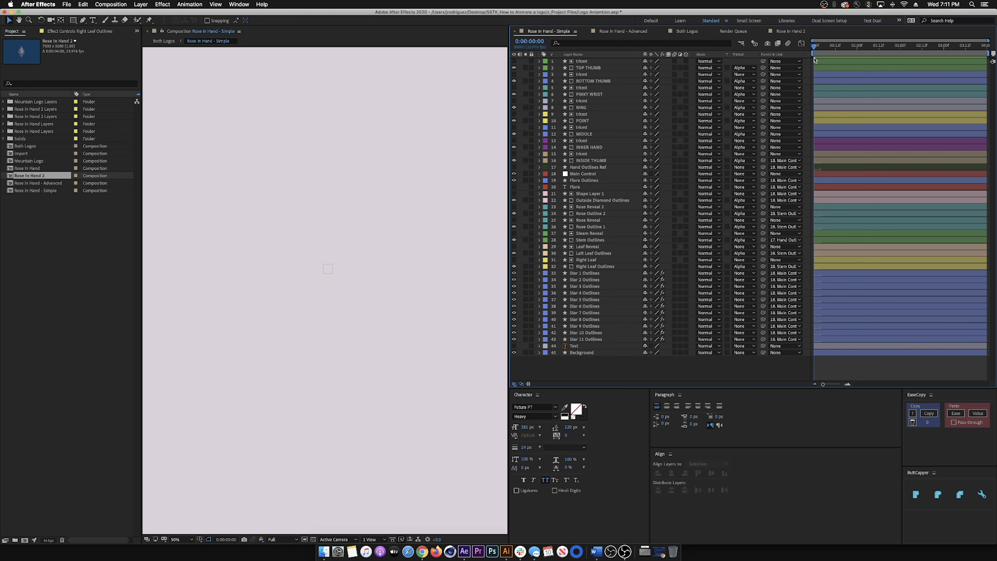
pyautogui.press('space')
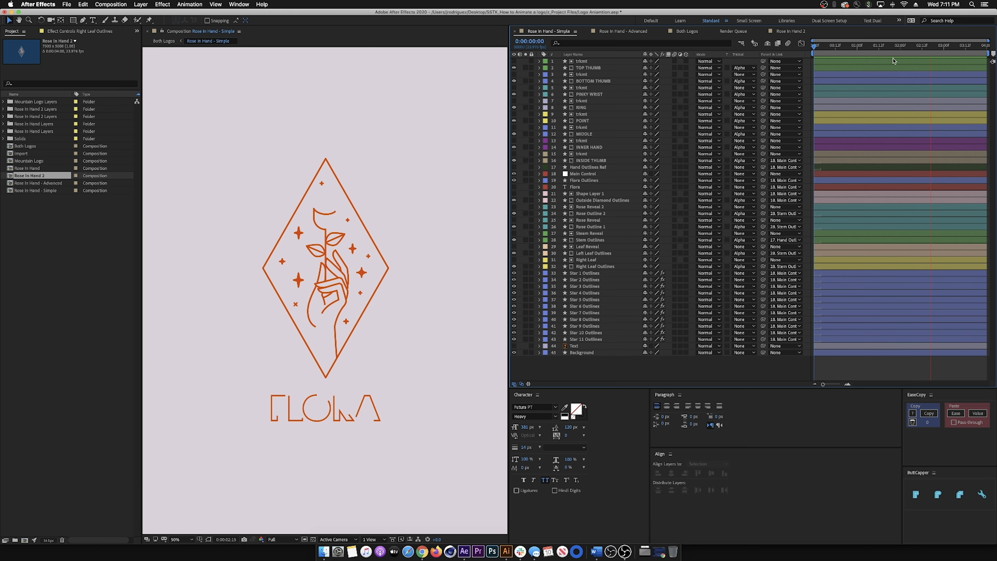
# Step: Scrub to 0:00:01:17 to examine the hand and star reveals, and select the Outside Diamond Outlines layer
pyautogui.click(859, 46)
pyautogui.moveTo(858, 46); pyautogui.dragTo(889, 54)
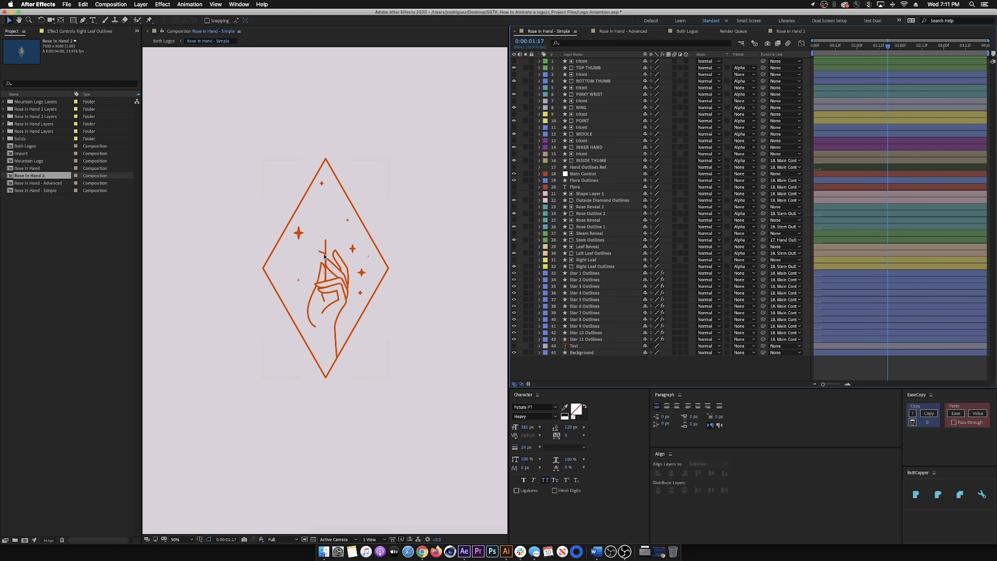
pyautogui.click(375, 245)
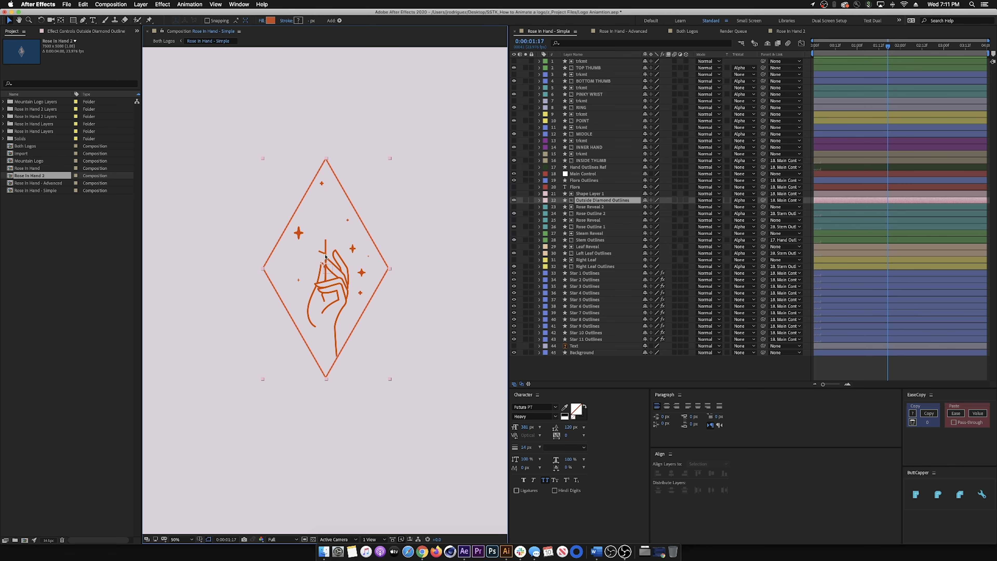
# Step: At 0:00:03:05, check the Create Shapes from Text option on the Flora text layer and compare that layer with Flora Outlines
pyautogui.moveTo(886, 48); pyautogui.dragTo(957, 59)
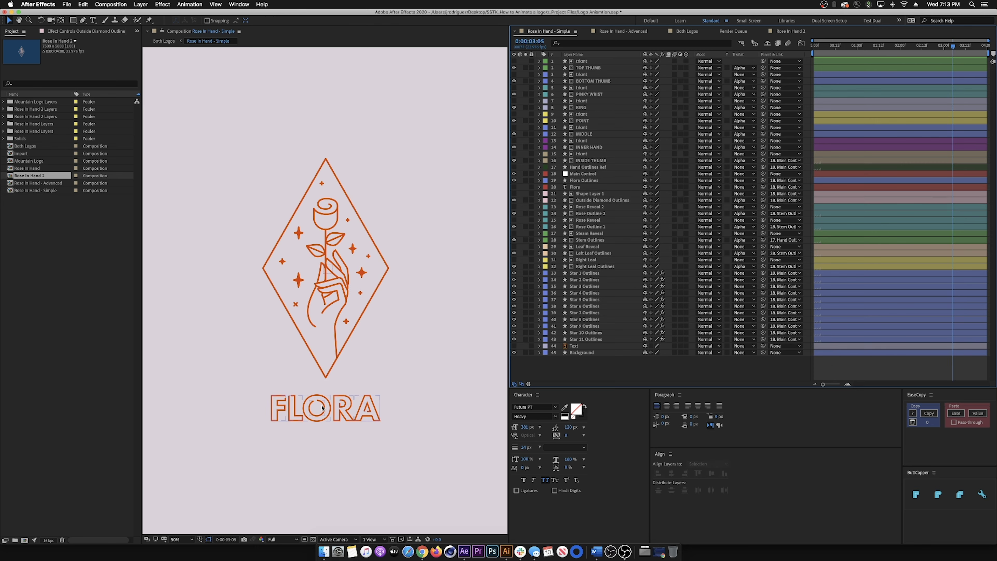
pyautogui.click(581, 181)
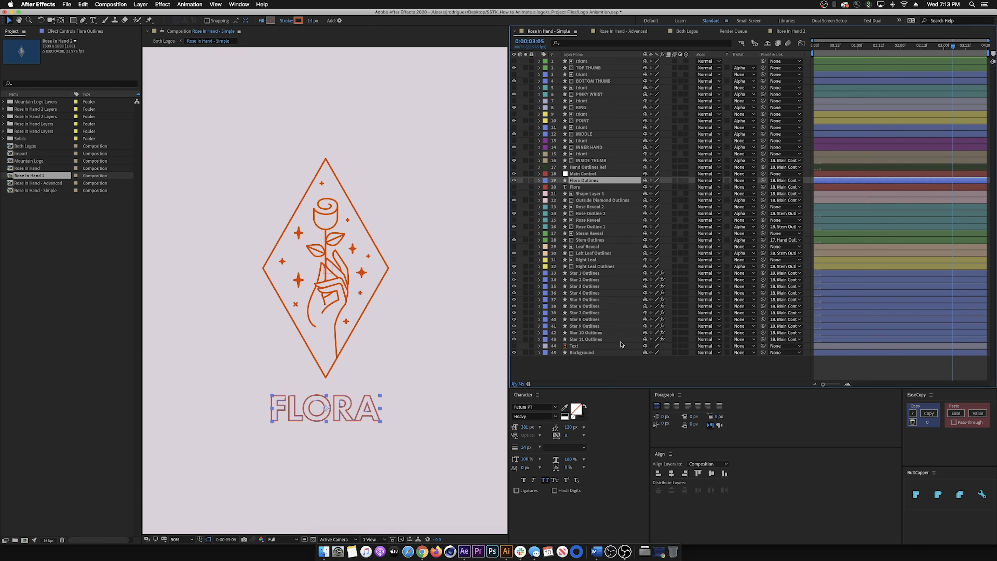
pyautogui.click(577, 187)
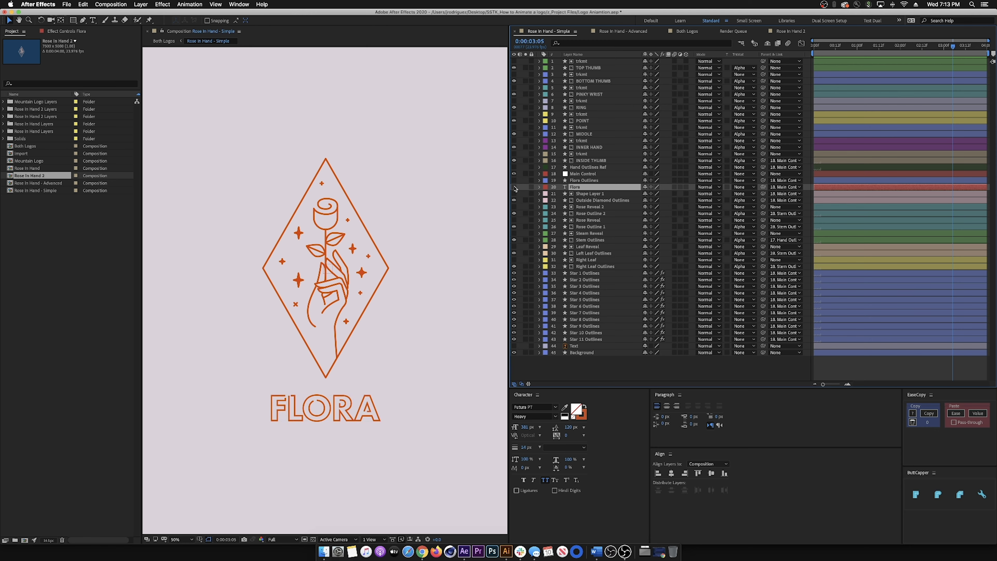
pyautogui.rightClick(579, 189)
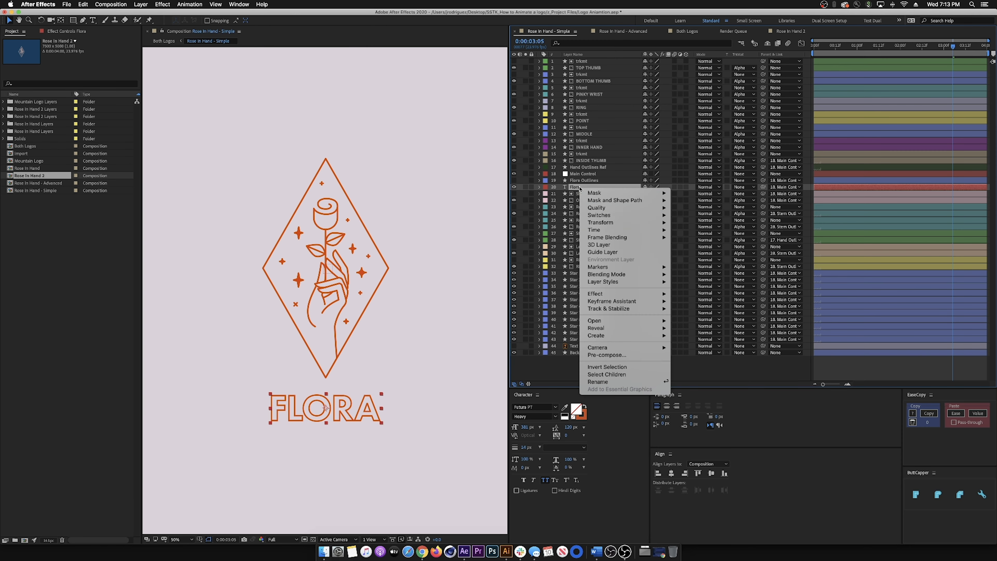
pyautogui.moveTo(601, 336)
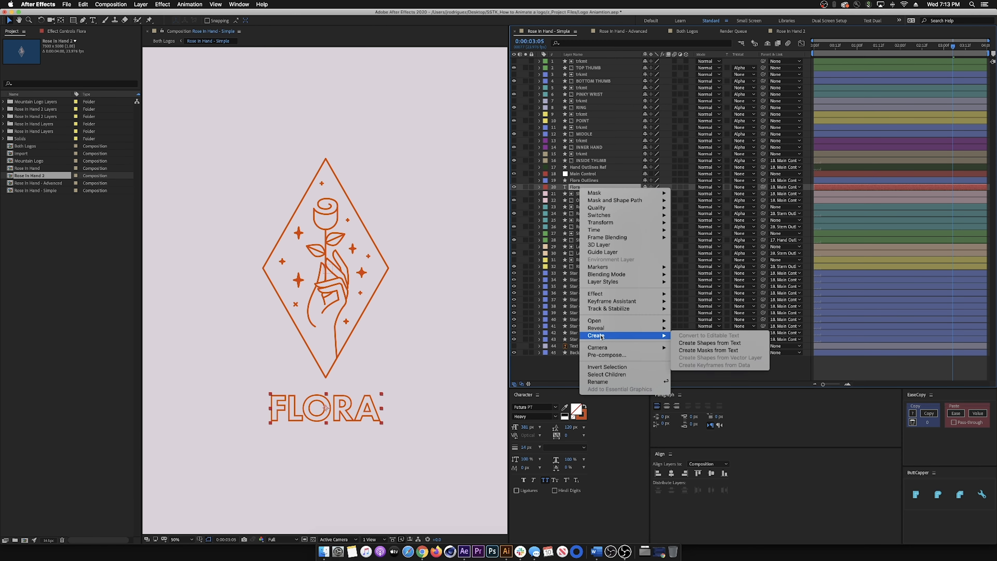
pyautogui.click(701, 343)
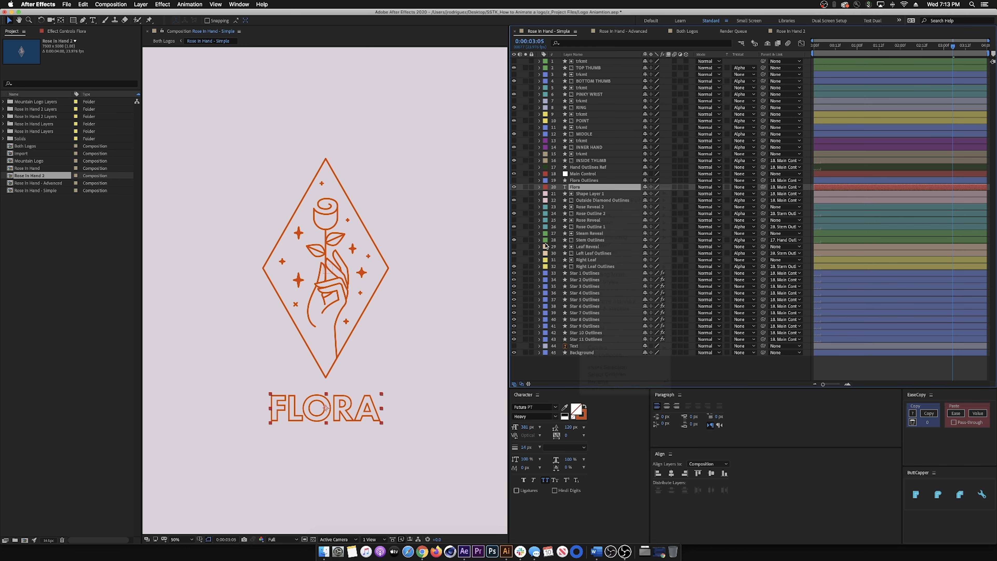
pyautogui.click(514, 187)
pyautogui.click(513, 180)
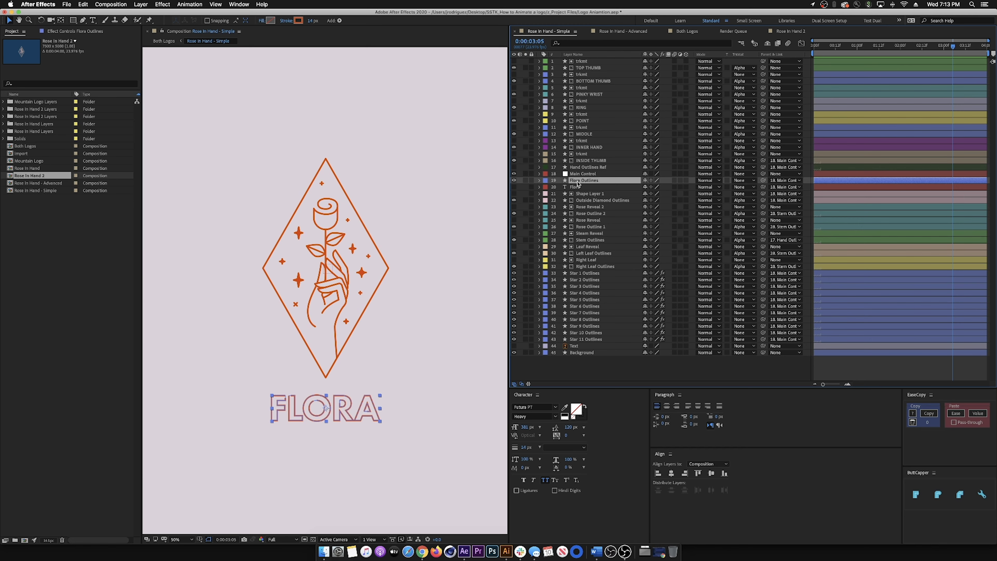
# Step: Solo Flora Outlines, inspect its End keyframes, and preview the Trim Paths reveal starting at 0:00:02:01
pyautogui.press('super+v')
pyautogui.click(525, 180)
pyautogui.moveTo(952, 52); pyautogui.dragTo(902, 55)
pyautogui.click(977, 189)
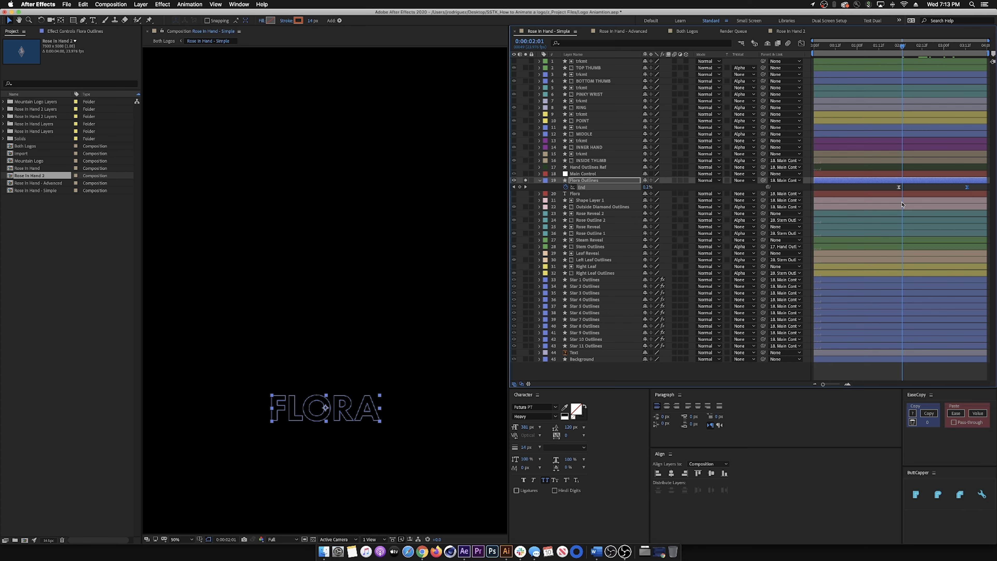
pyautogui.press('space')
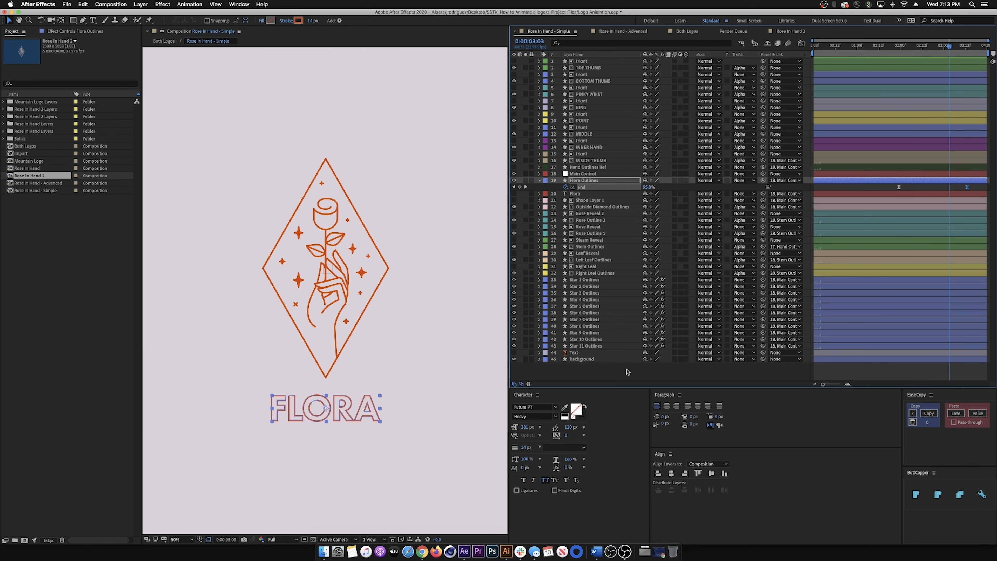
# Step: Deselect Flora Outlines and preview the complete Rose In Hand - Simple animation from the first frame
pyautogui.click(627, 371)
pyautogui.press('Home')
pyautogui.press('space')
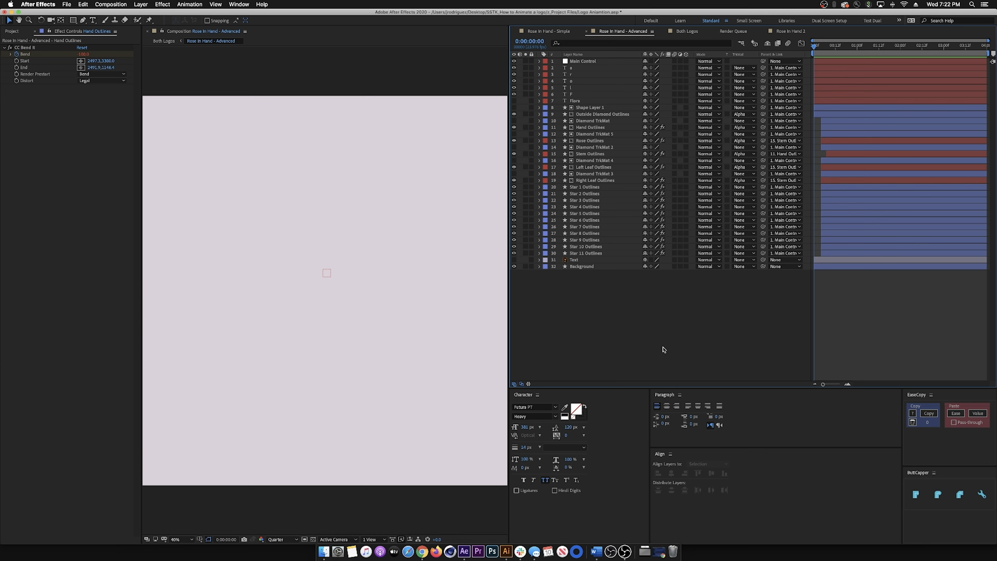
# Step: Preview the Rose In Hand - Advanced composition and scrub through its opening reveals to 0:00:01:09
pyautogui.press('space')
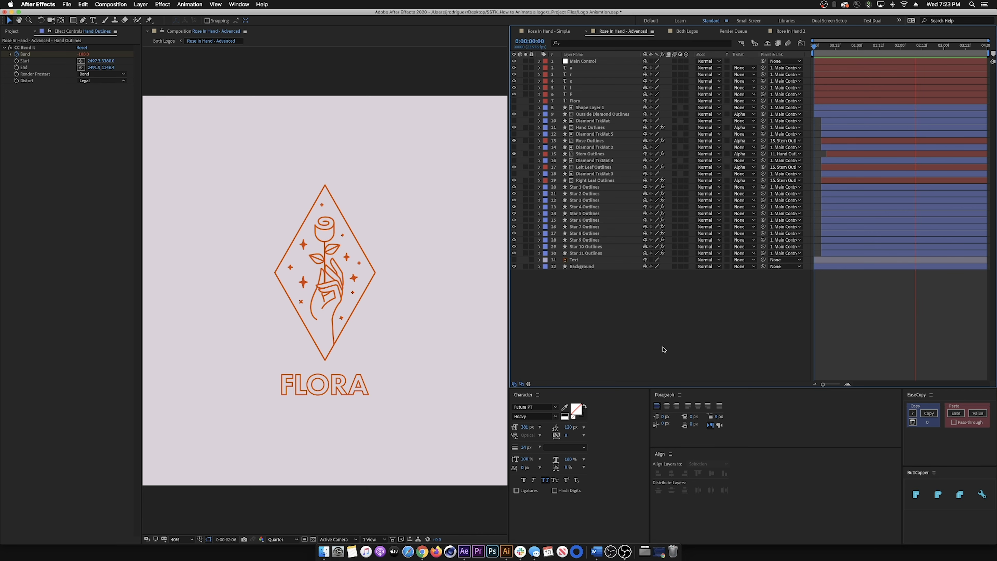
pyautogui.click(824, 46)
pyautogui.moveTo(823, 49); pyautogui.dragTo(826, 47)
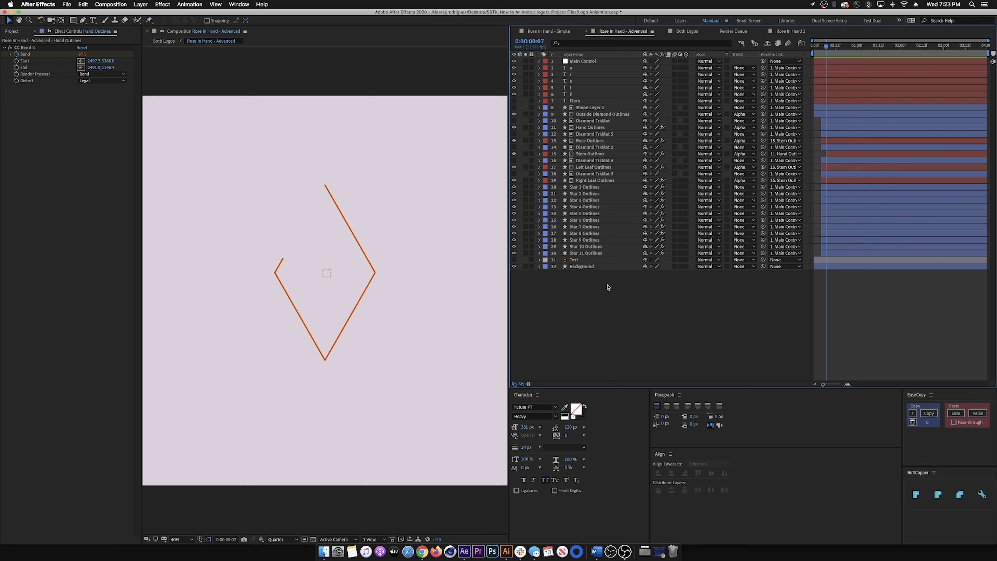
pyautogui.moveTo(824, 51); pyautogui.dragTo(875, 59)
# Step: Inspect the staggered Position, Scale and Rotation keyframes of Star 1 through Star 11 Outlines, collapse them, and preview the animation
pyautogui.click(601, 253)
pyautogui.keyDown('shift'); pyautogui.click(601, 188); pyautogui.keyUp('shift')
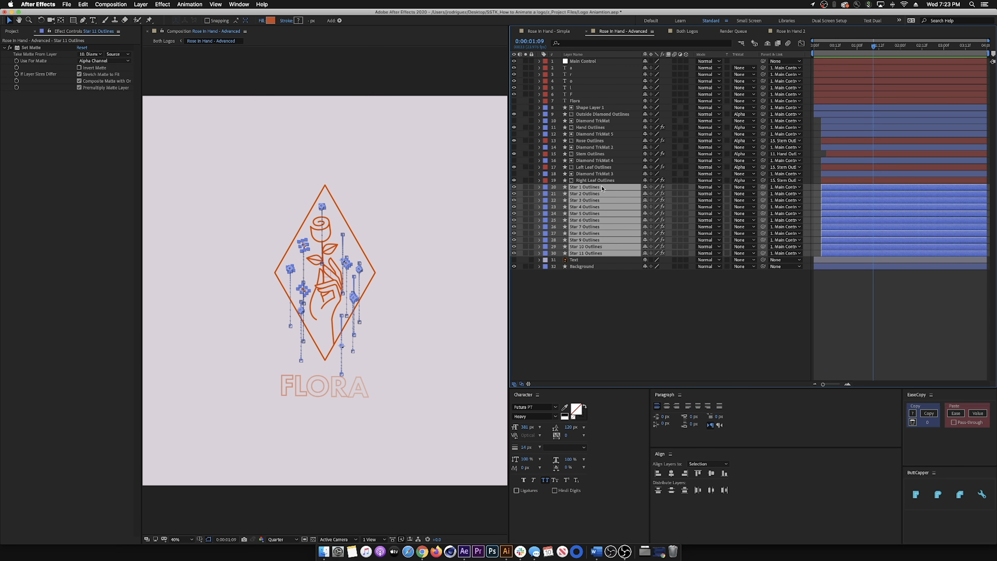
pyautogui.press('u')
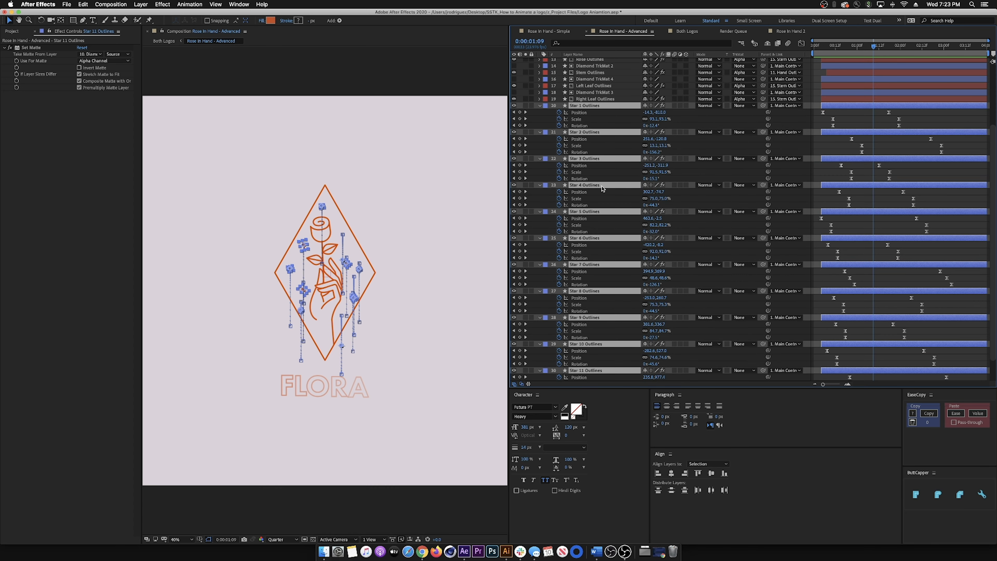
pyautogui.moveTo(978, 116); pyautogui.dragTo(822, 351)
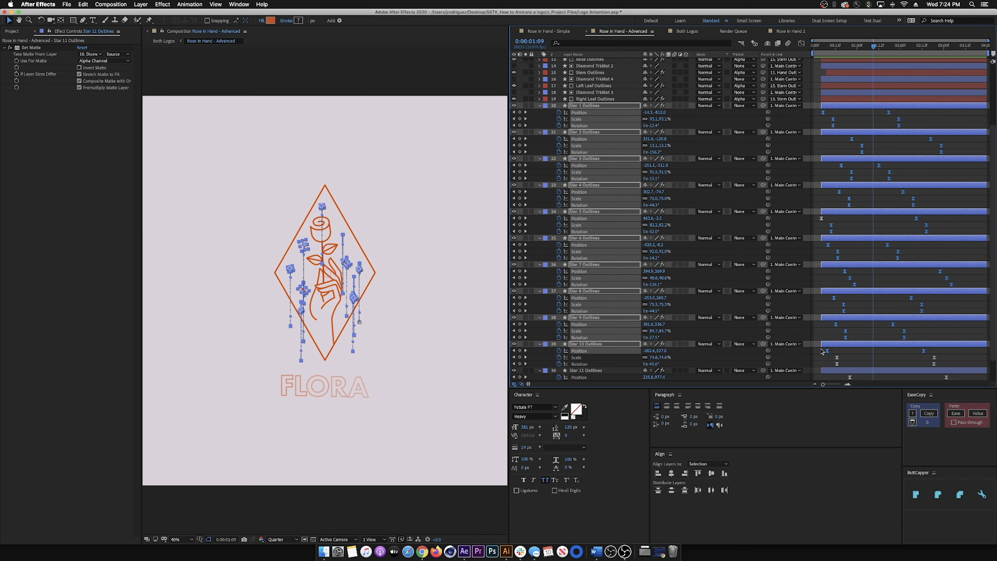
pyautogui.click(858, 233)
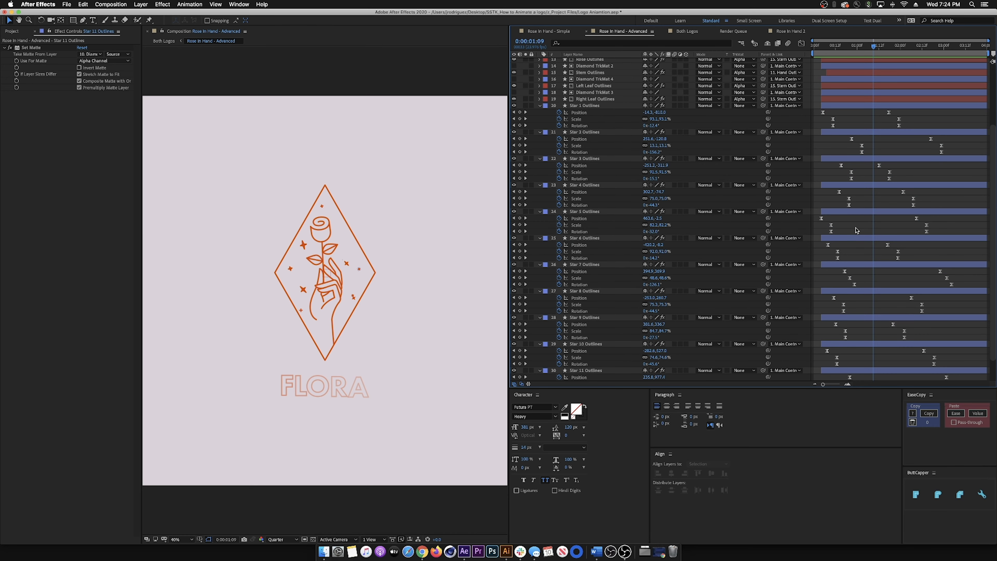
pyautogui.press('u')
pyautogui.press('space')
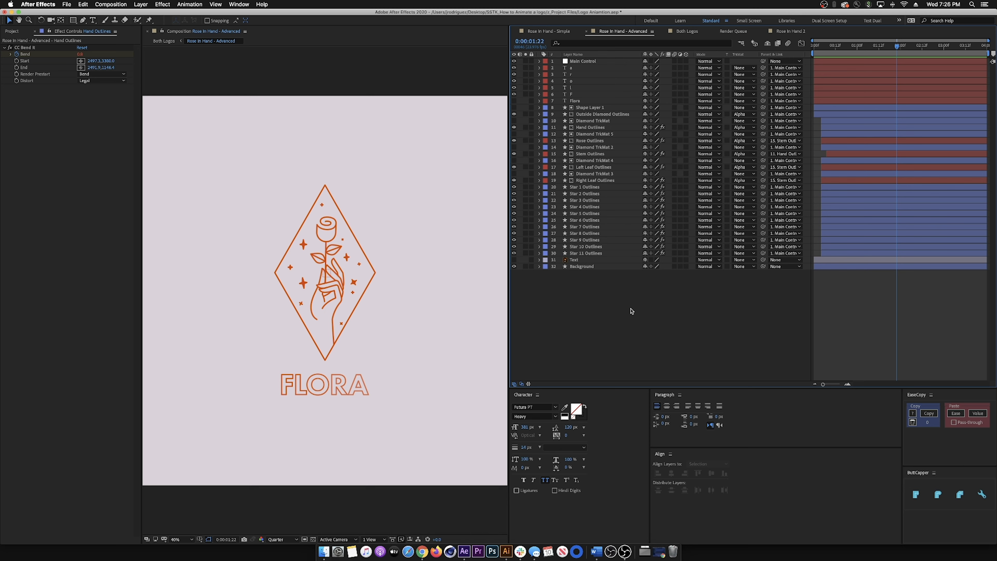
# Step: Solo the Hand Outlines, Background and Outside Diamond Outlines layers to isolate the hand animation
pyautogui.click(27, 48)
pyautogui.click(658, 312)
pyautogui.click(605, 128)
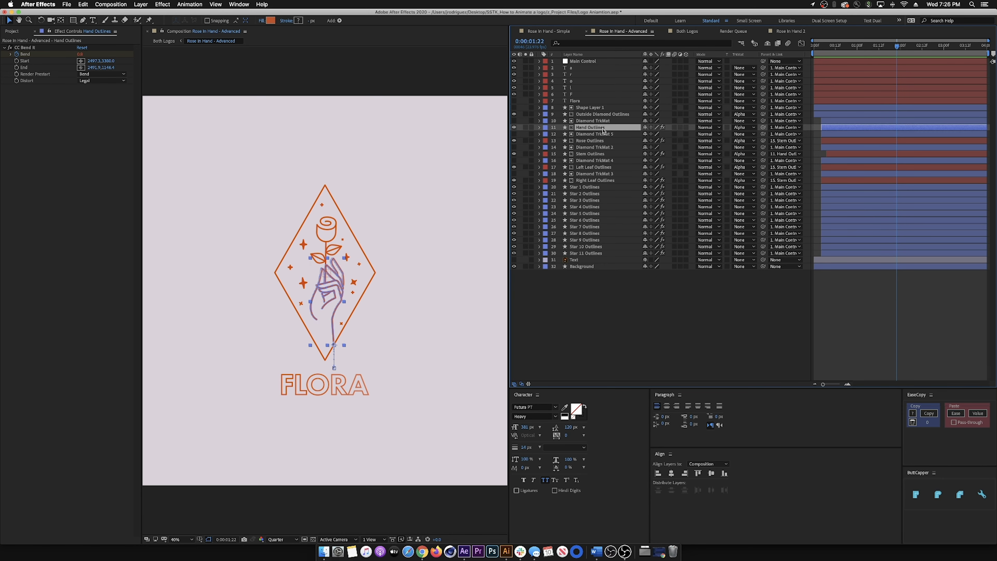
pyautogui.click(526, 128)
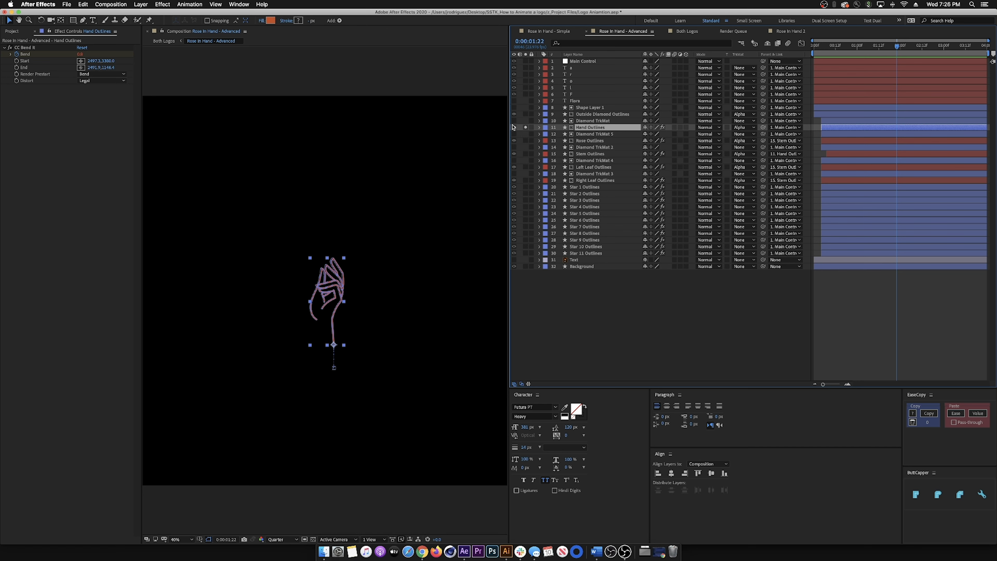
pyautogui.click(525, 266)
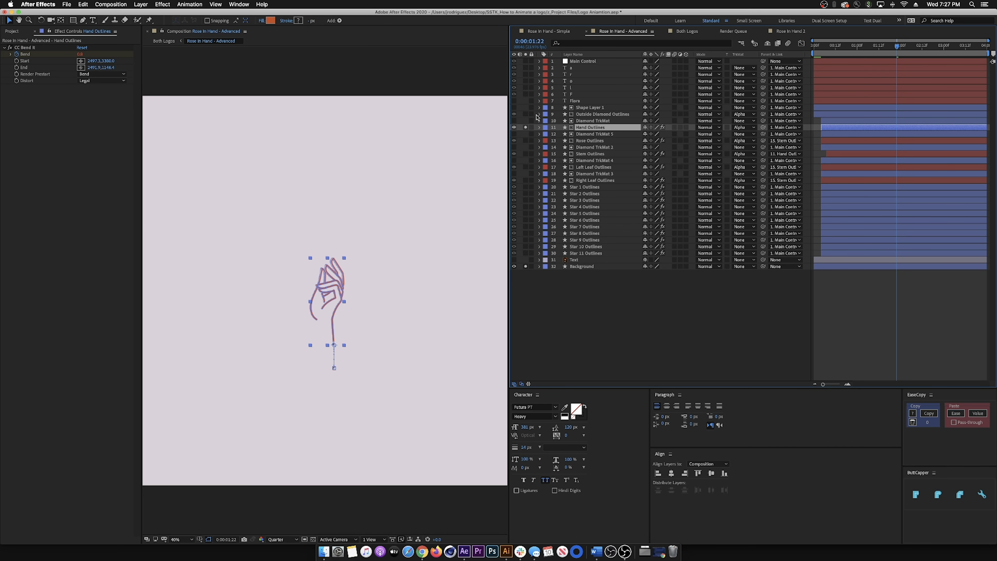
pyautogui.click(526, 114)
# Step: Scrub to 0:00:00:11 and examine how the Diamond TrkMat layer mattes Hand Outlines, briefly soloing the matte
pyautogui.click(889, 46)
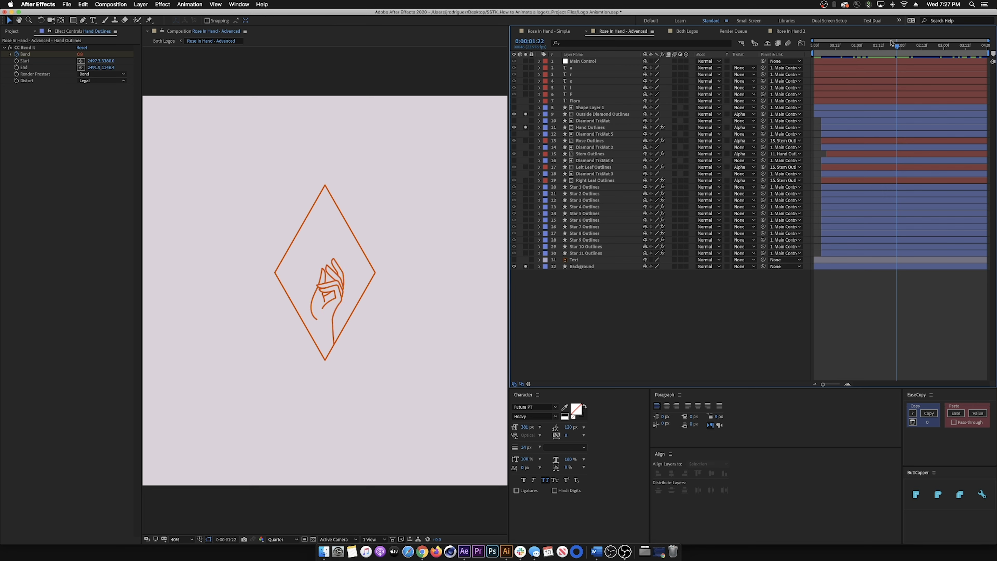
pyautogui.moveTo(885, 49)
pyautogui.mouseDown()
pyautogui.moveTo(818, 70)
pyautogui.moveTo(834, 76)
pyautogui.mouseUp()
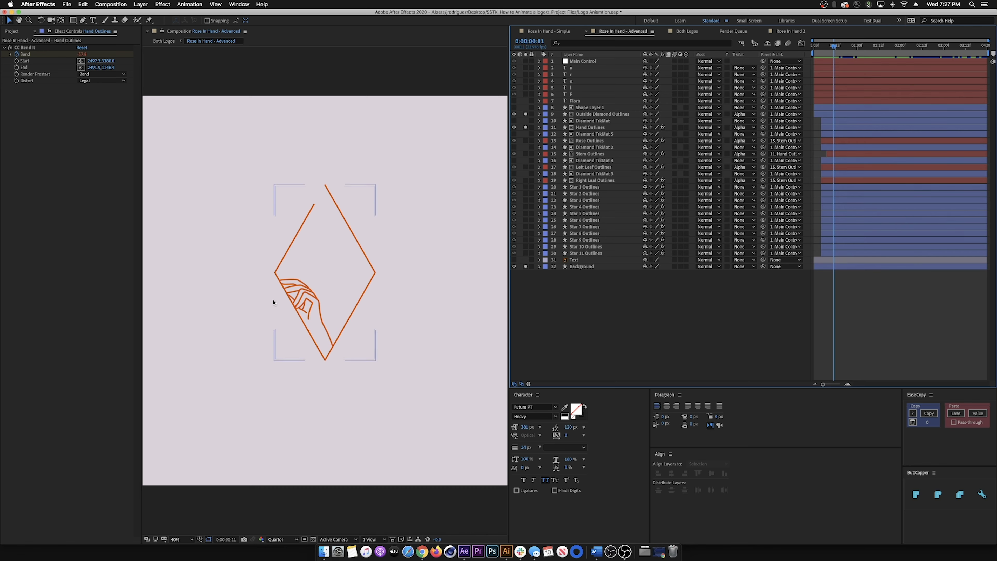
pyautogui.click(593, 129)
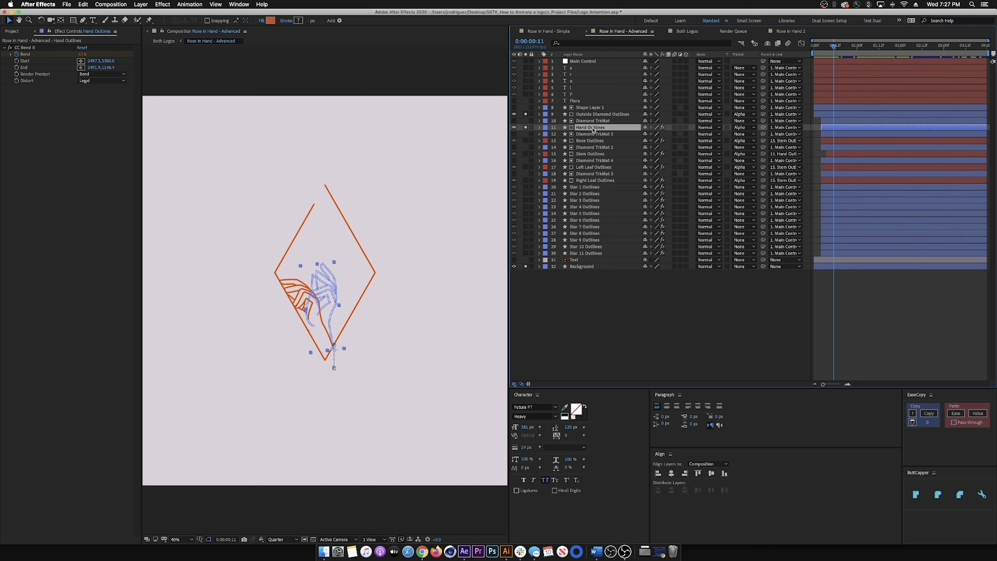
pyautogui.click(596, 122)
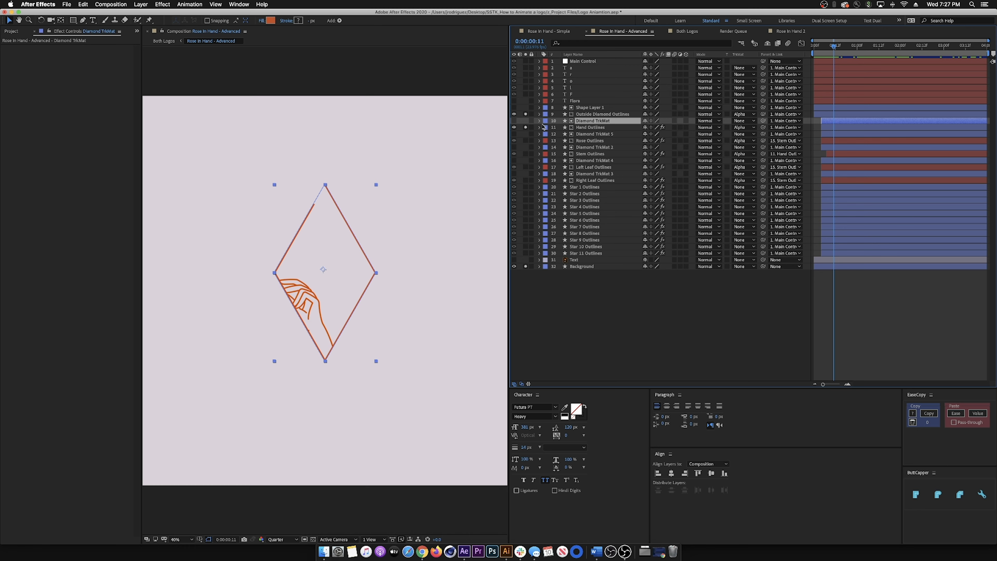
pyautogui.click(525, 121)
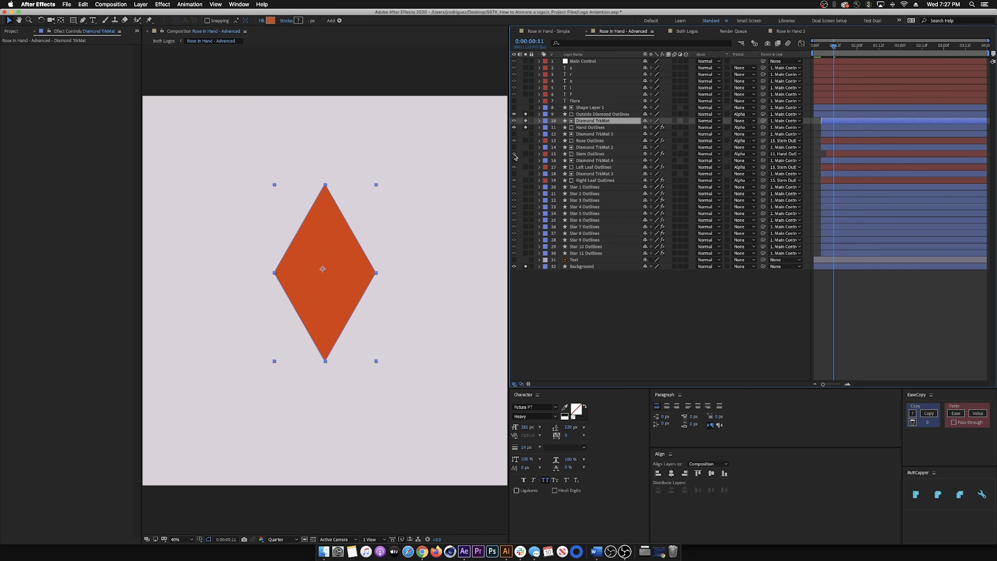
pyautogui.click(525, 128)
pyautogui.click(622, 128)
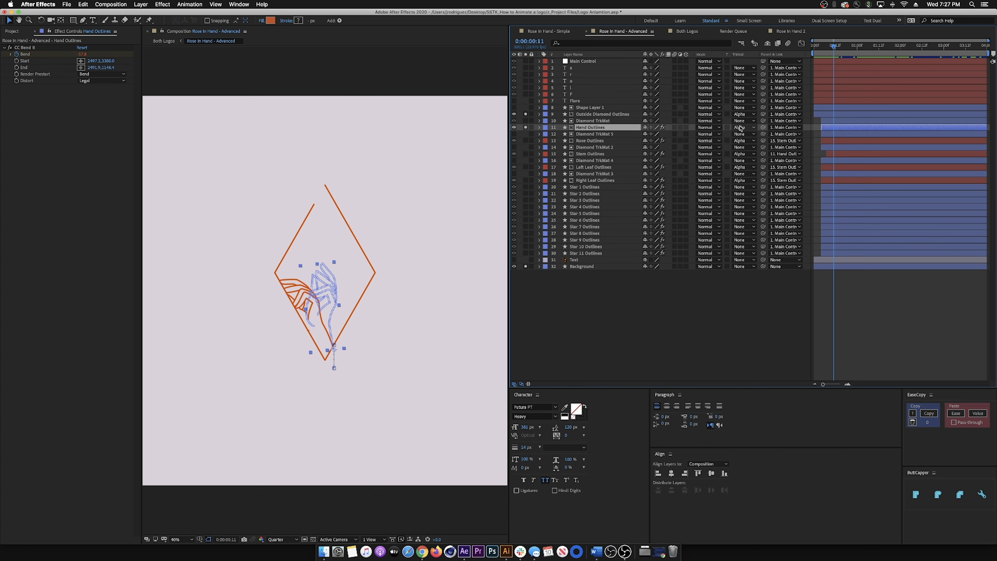
pyautogui.click(602, 122)
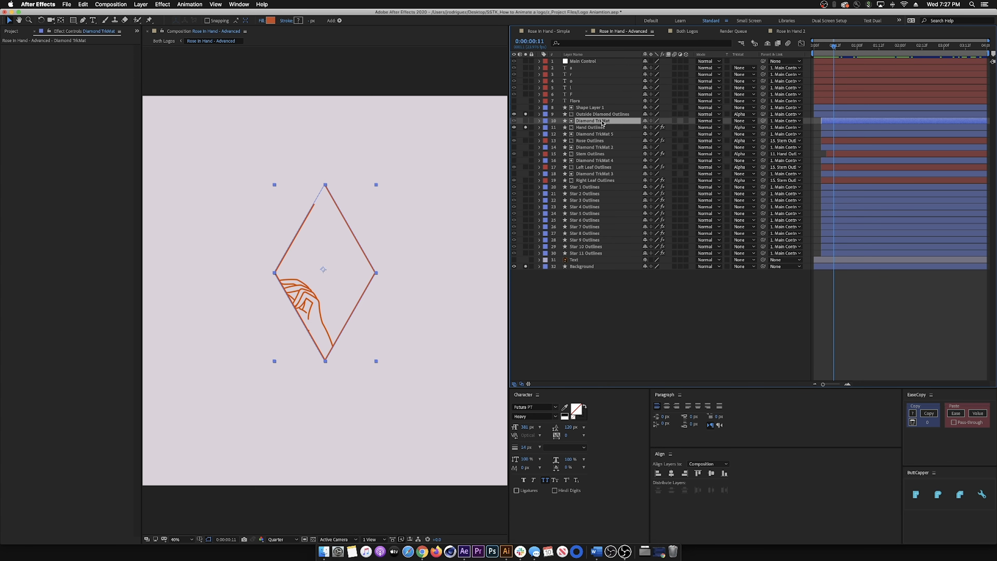
pyautogui.click(590, 128)
# Step: Select the CC Bend It effect on Hand Outlines and scrub from 0:00:00:09 to 0:00:00:15 to study the bend
pyautogui.moveTo(834, 46); pyautogui.dragTo(832, 49)
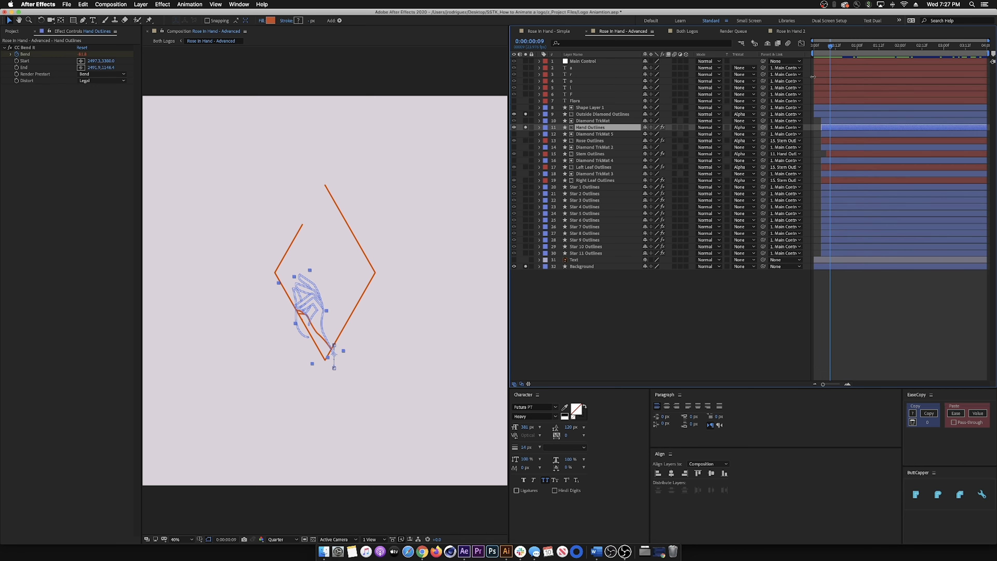
pyautogui.click(27, 48)
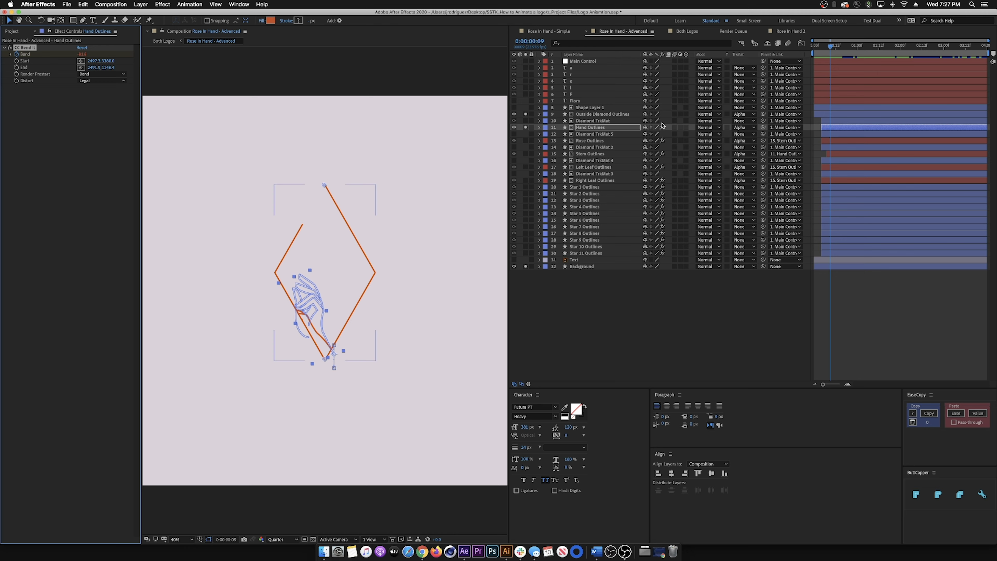
pyautogui.moveTo(828, 51); pyautogui.dragTo(841, 60)
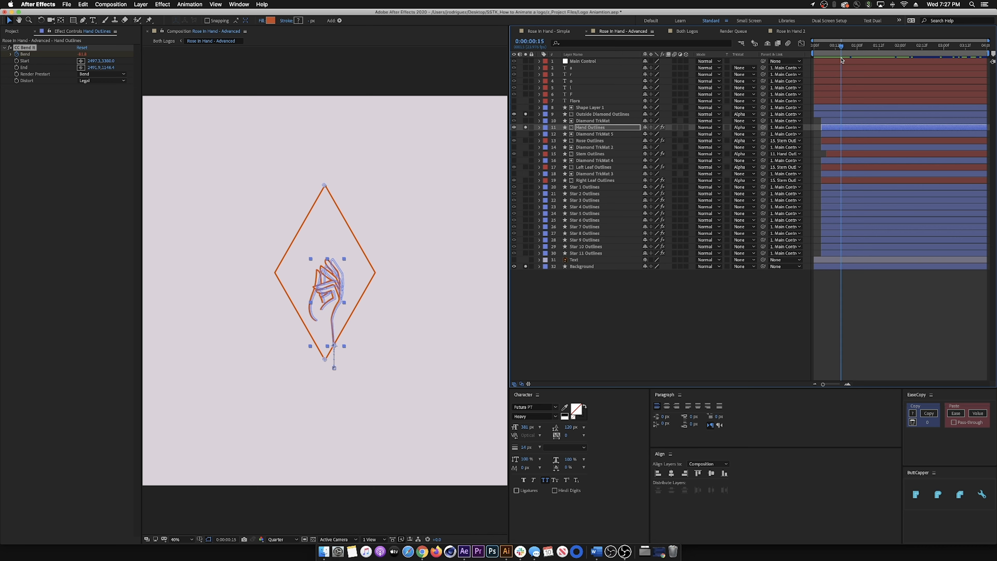
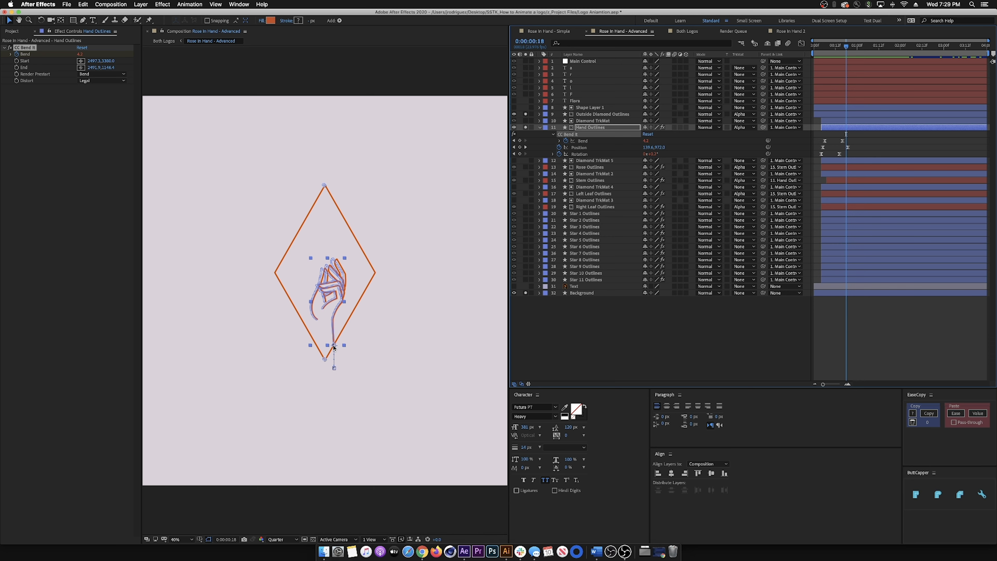
# Step: Try rotating Hand Outlines around its anchor point at 0:00:00:15, undo the rotation, and scrub to 0:00:00:21
pyautogui.moveTo(846, 48)
pyautogui.mouseDown()
pyautogui.moveTo(831, 55)
pyautogui.moveTo(843, 58)
pyautogui.mouseUp()
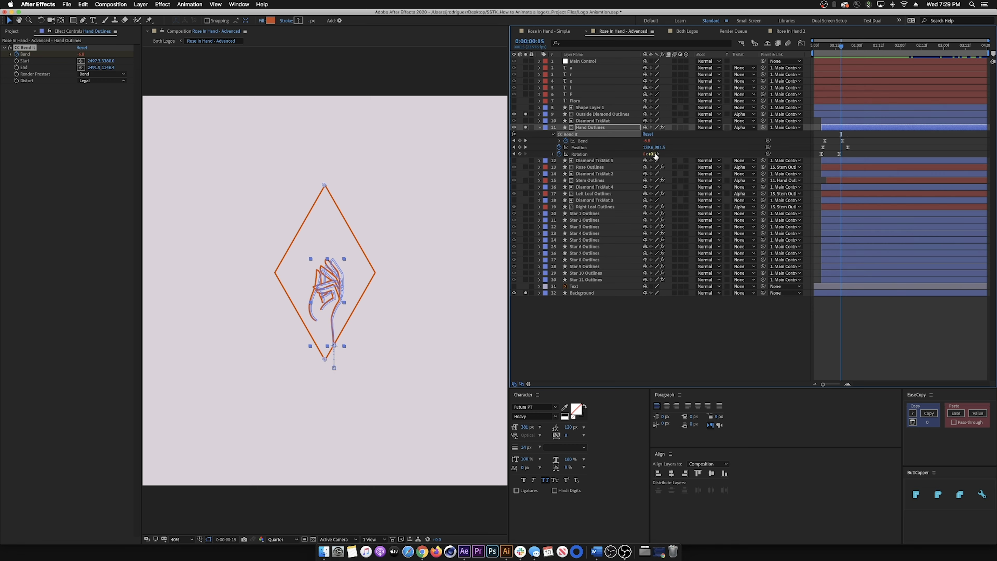
pyautogui.moveTo(651, 154); pyautogui.dragTo(622, 160)
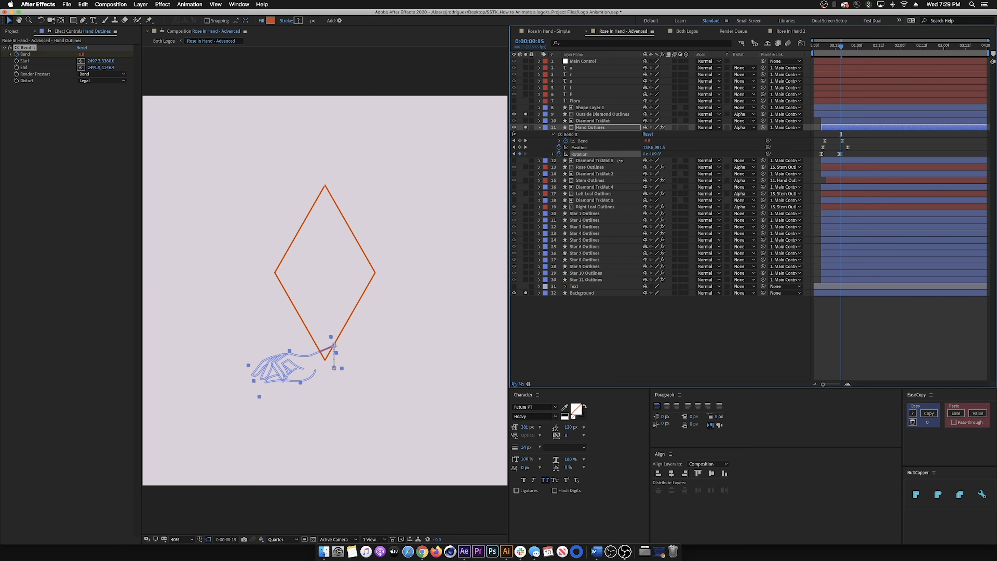
pyautogui.hotkey('ctrl', 'z')
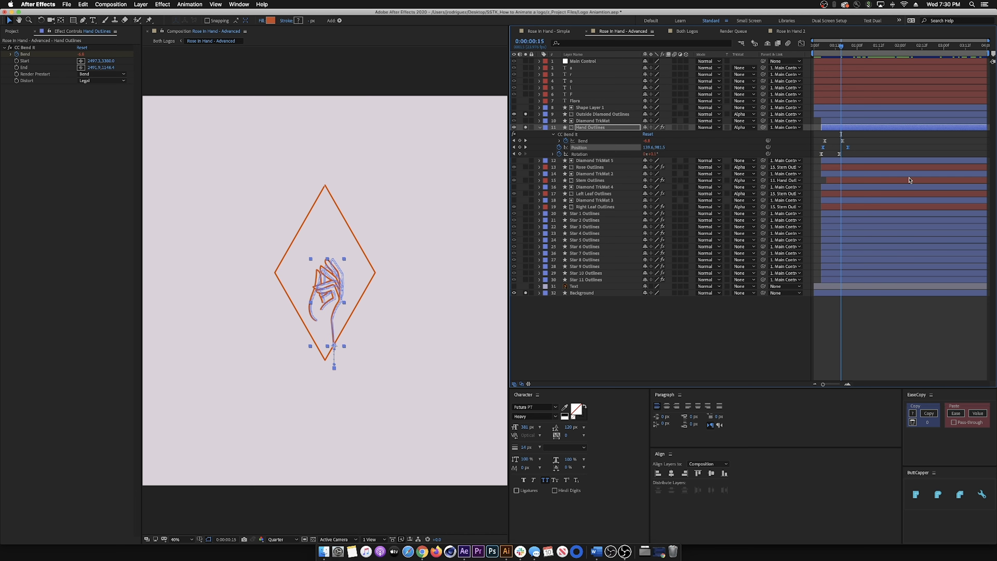
pyautogui.moveTo(842, 48); pyautogui.dragTo(854, 50)
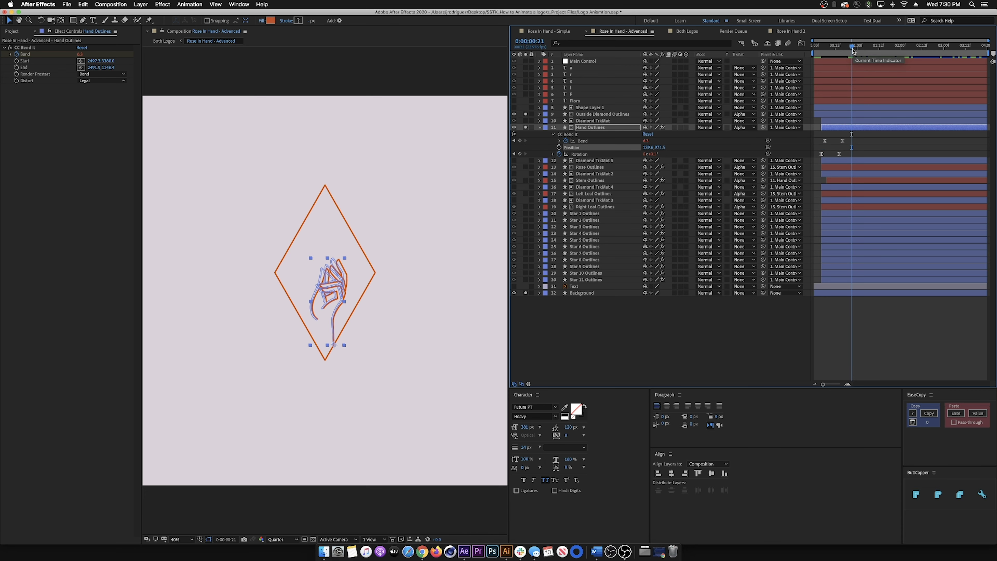
# Step: Preview the soloed hand animation from 0:00:00:00 without Position keyframes and examine the hand's base at 0:00:00:06
pyautogui.moveTo(854, 49); pyautogui.dragTo(792, 129)
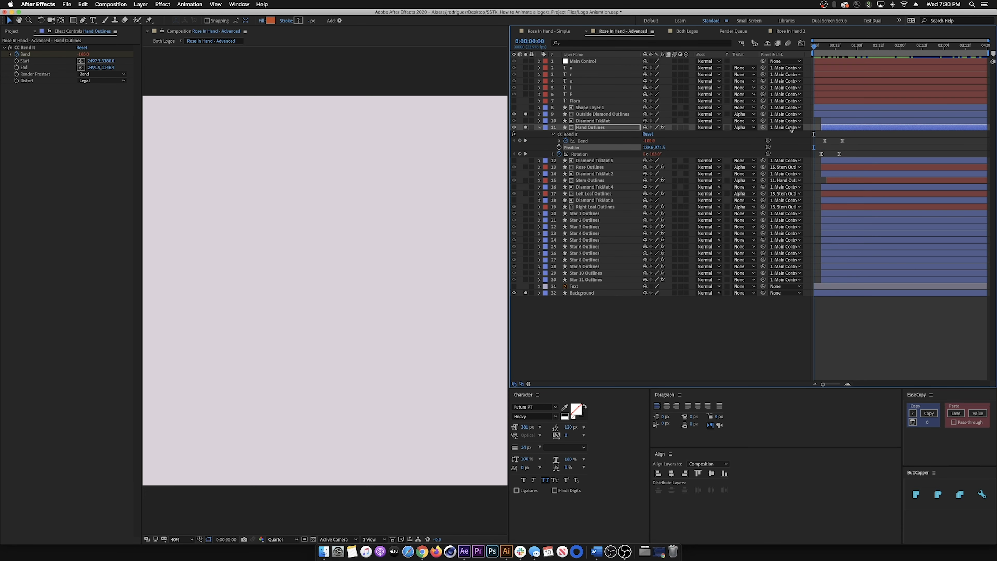
pyautogui.click(724, 351)
pyautogui.press('space')
pyautogui.press('space')
pyautogui.moveTo(830, 50); pyautogui.dragTo(824, 54)
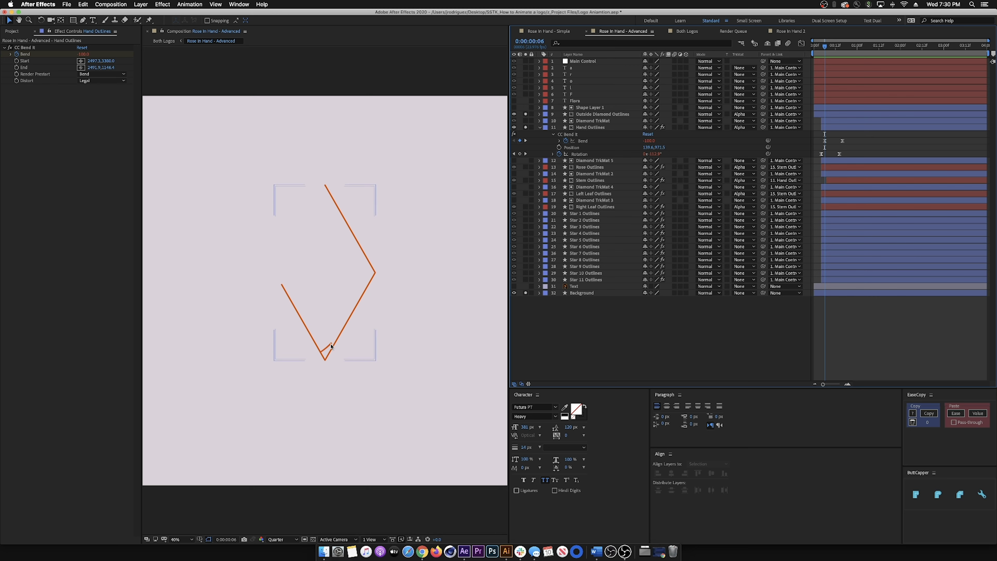
pyautogui.click(330, 346)
pyautogui.press('space')
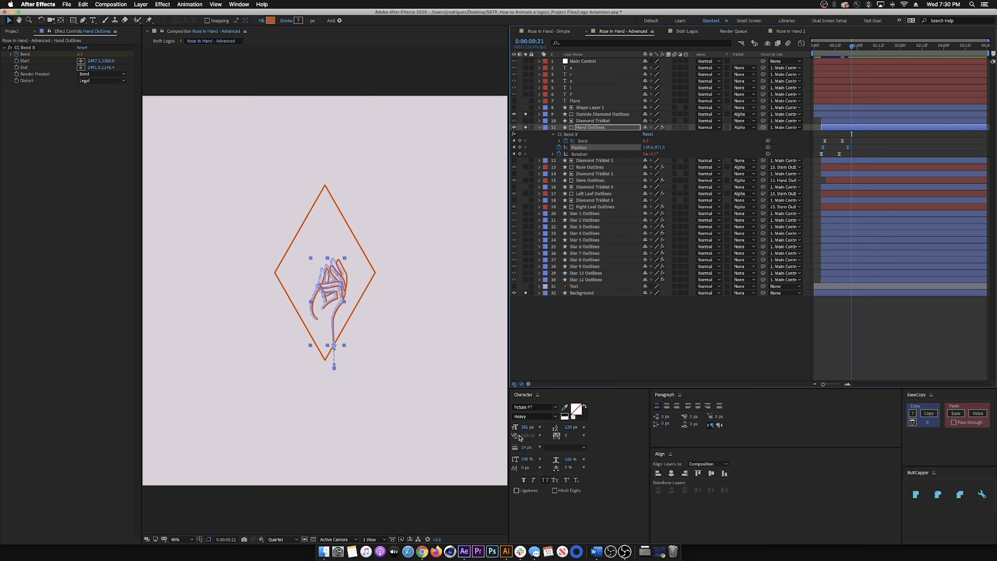
# Step: Go back to 0:00:00:02 and preview the hand animation with its Position keyframes
pyautogui.click(669, 371)
pyautogui.press('pageup')
pyautogui.press('pageup')
pyautogui.press('pageup')
pyautogui.press('pageup')
pyautogui.press('pageup')
pyautogui.press('pageup')
pyautogui.press('pageup')
pyautogui.press('pageup')
pyautogui.press('pageup')
pyautogui.press('pageup')
pyautogui.press('pageup')
pyautogui.press('pageup')
pyautogui.press('pageup')
pyautogui.press('pageup')
pyautogui.press('pageup')
pyautogui.press('pageup')
pyautogui.press('pageup')
pyautogui.press('pageup')
pyautogui.press('pageup')
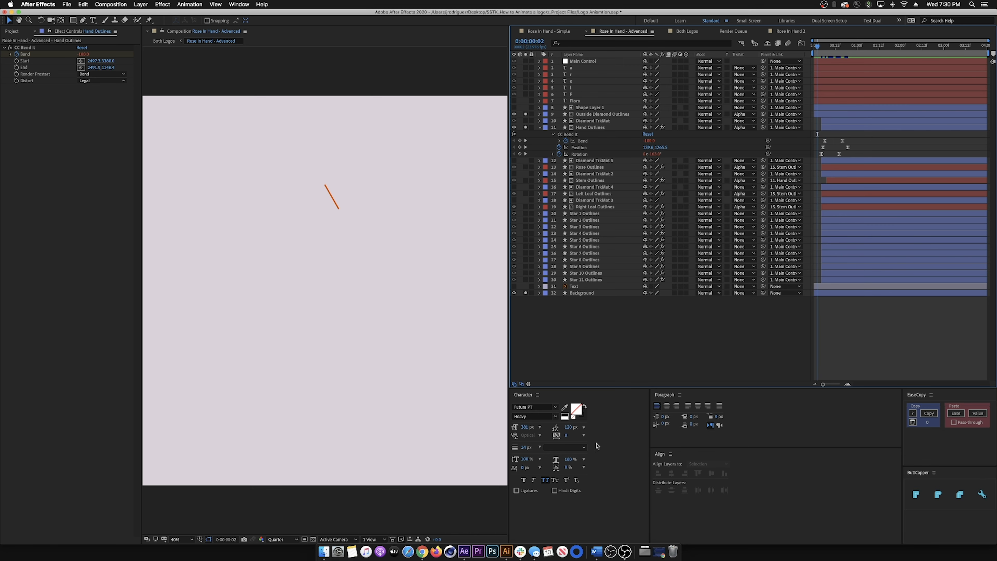
pyautogui.press('space')
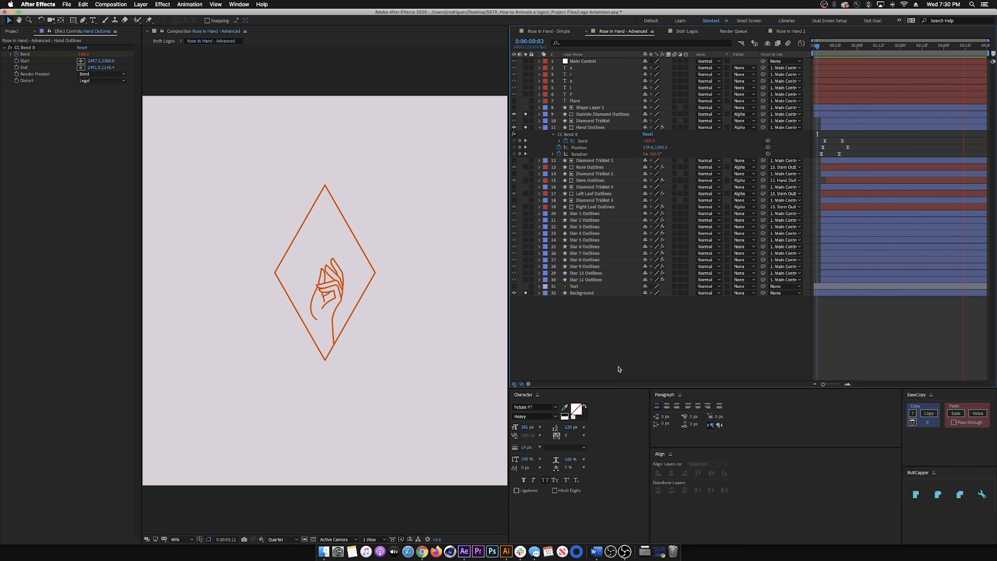
# Step: Delete the Rotation keyframes of Hand Outlines and preview the hand moving with only Bend and Position
pyautogui.click(580, 154)
pyautogui.moveTo(831, 46)
pyautogui.mouseDown()
pyautogui.moveTo(841, 61)
pyautogui.moveTo(833, 62)
pyautogui.mouseUp()
pyautogui.press('pagedown')
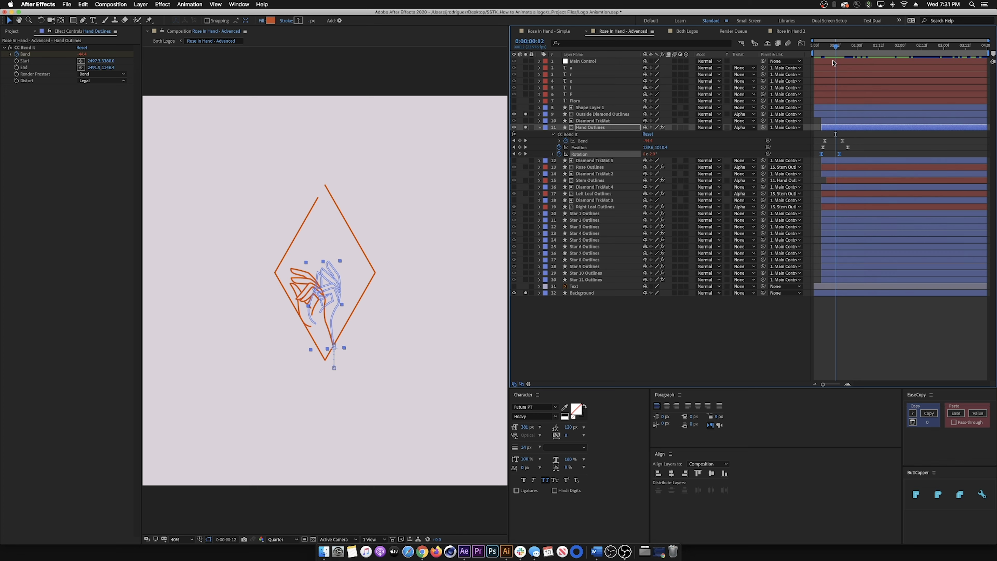
pyautogui.moveTo(835, 47)
pyautogui.mouseDown()
pyautogui.moveTo(825, 50)
pyautogui.moveTo(839, 53)
pyautogui.mouseUp()
pyautogui.moveTo(847, 157); pyautogui.dragTo(816, 151)
pyautogui.press('Delete')
pyautogui.press('space')
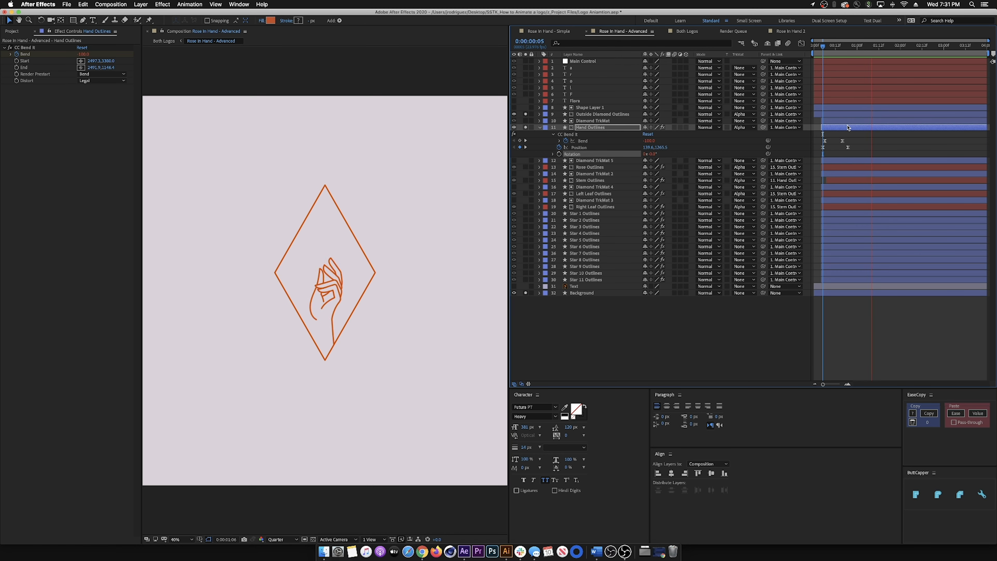
pyautogui.press('space')
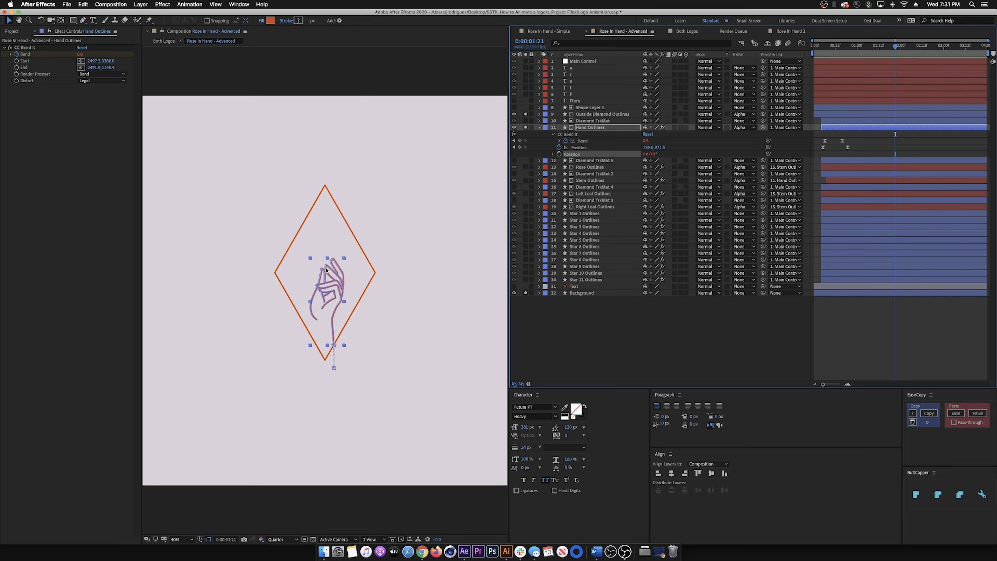
# Step: Set the Bend of Hand Outlines to about -250 at 0:00:00:06 and select its Bend and Position keyframes
pyautogui.moveTo(845, 48); pyautogui.dragTo(825, 59)
pyautogui.moveTo(653, 142); pyautogui.dragTo(607, 154)
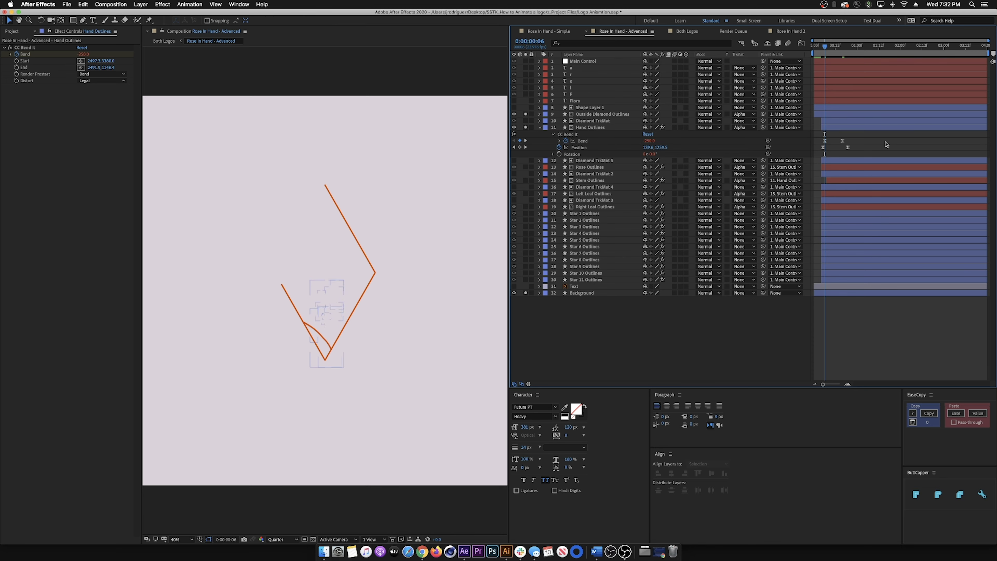
pyautogui.moveTo(885, 135); pyautogui.dragTo(819, 158)
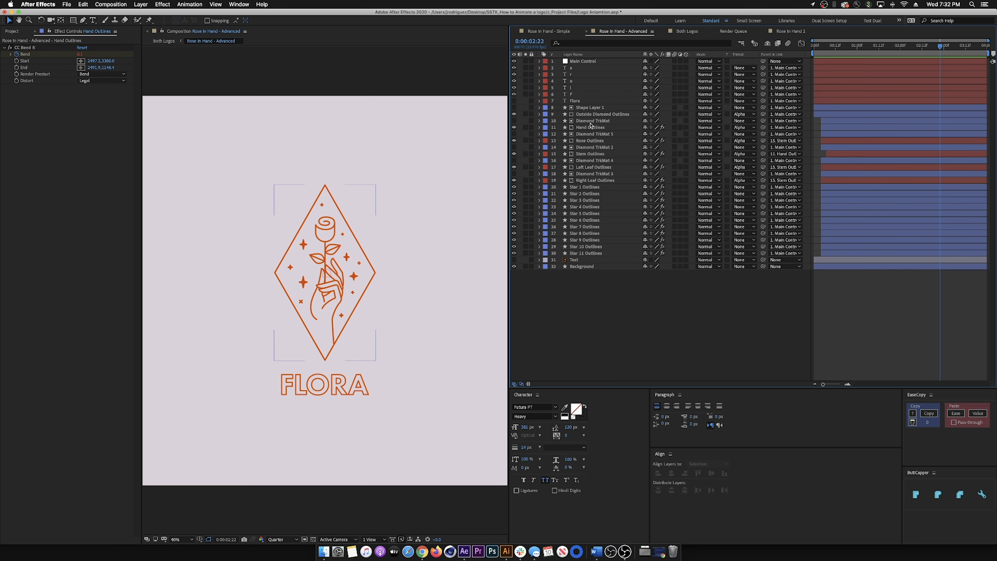
# Step: Inspect the CC Bend It effect on Hand Outlines and review the full logo animation at 25% zoom
pyautogui.click(574, 129)
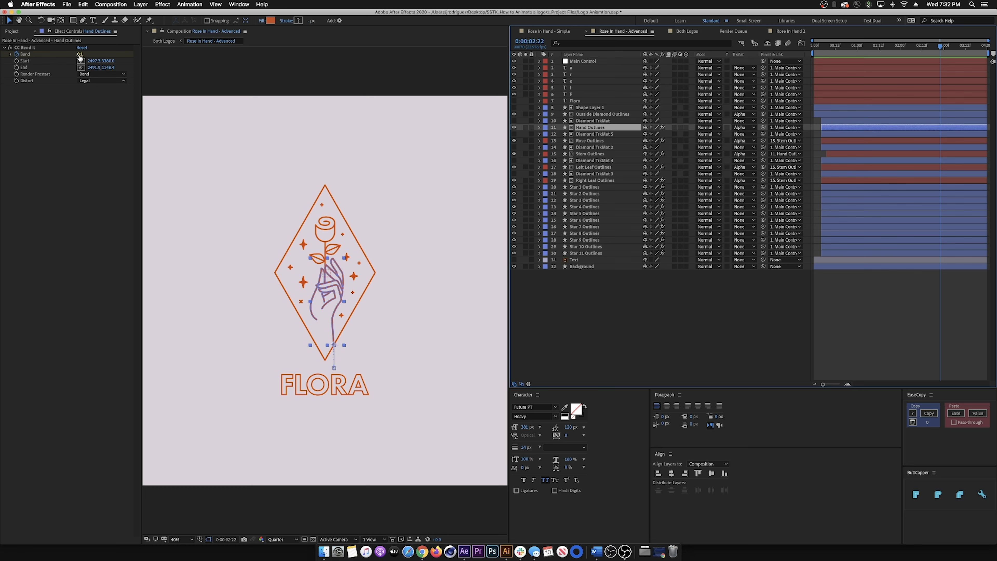
pyautogui.click(26, 47)
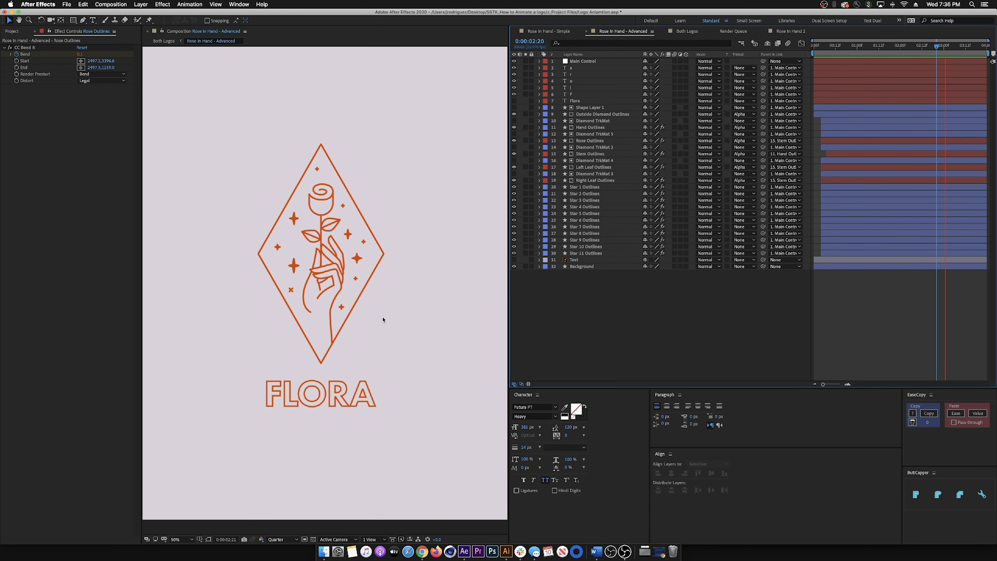
pyautogui.press(',')
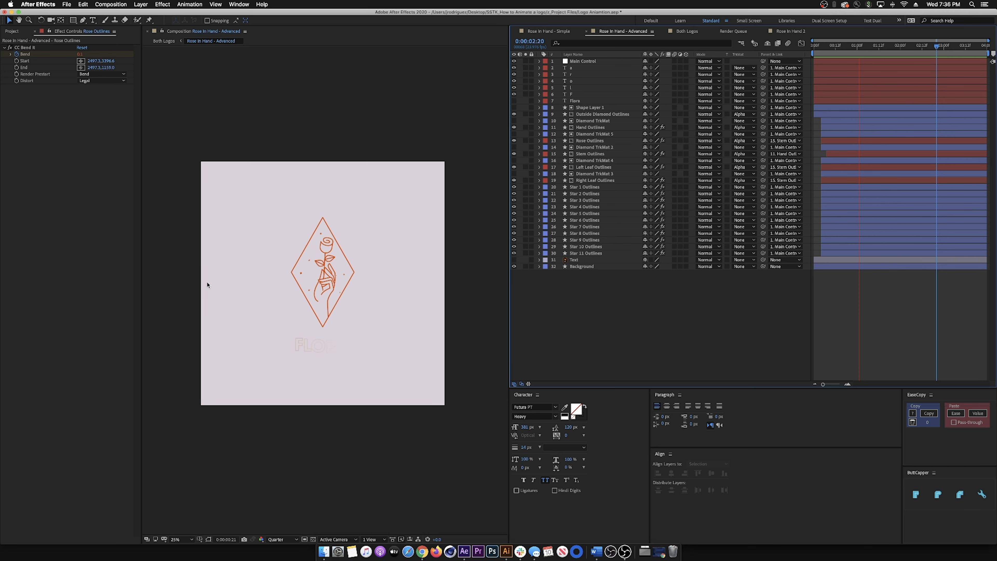